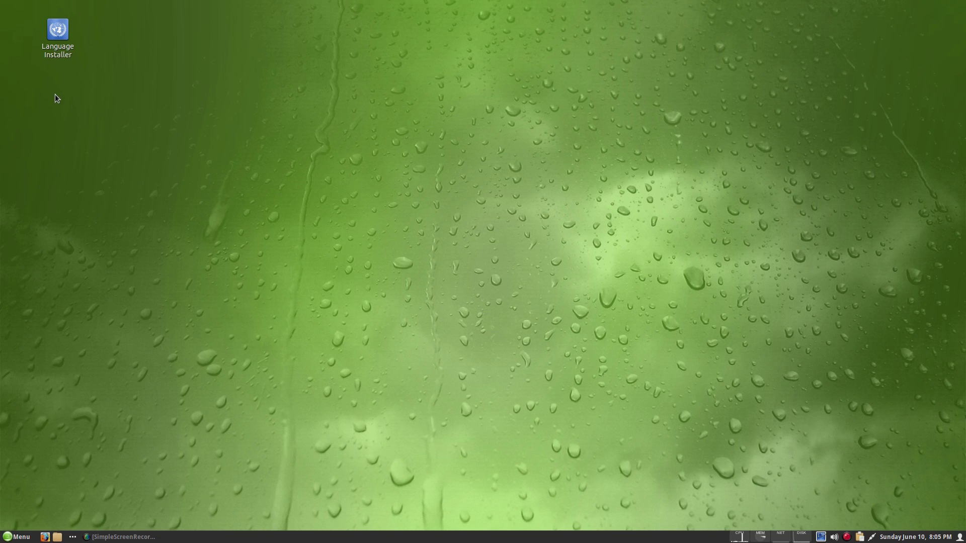
Select the Language Installer desktop icon, then browse the home Videos folder in the file manager and close it.
click(51, 57)
click(267, 163)
mouse_move(734, 539)
click(52, 535)
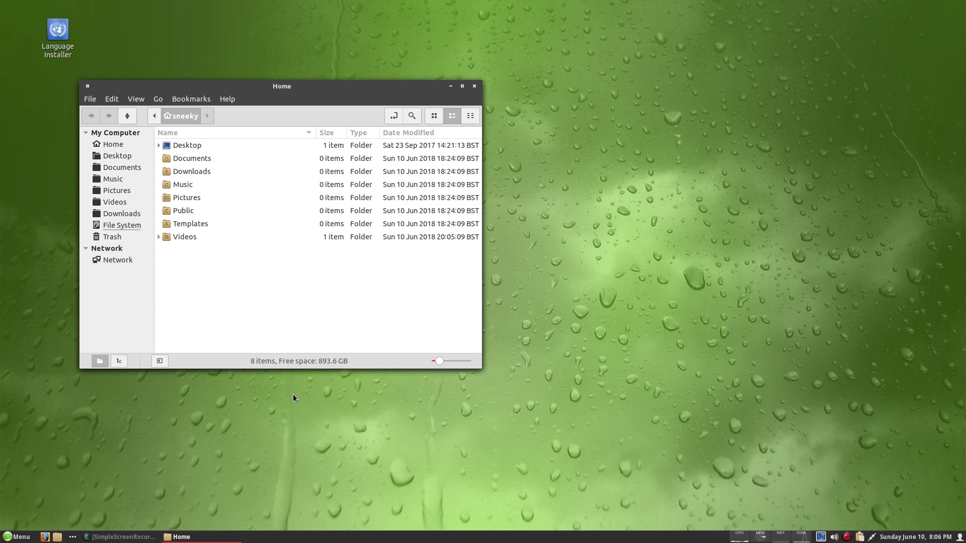
click(185, 239)
double_click(183, 239)
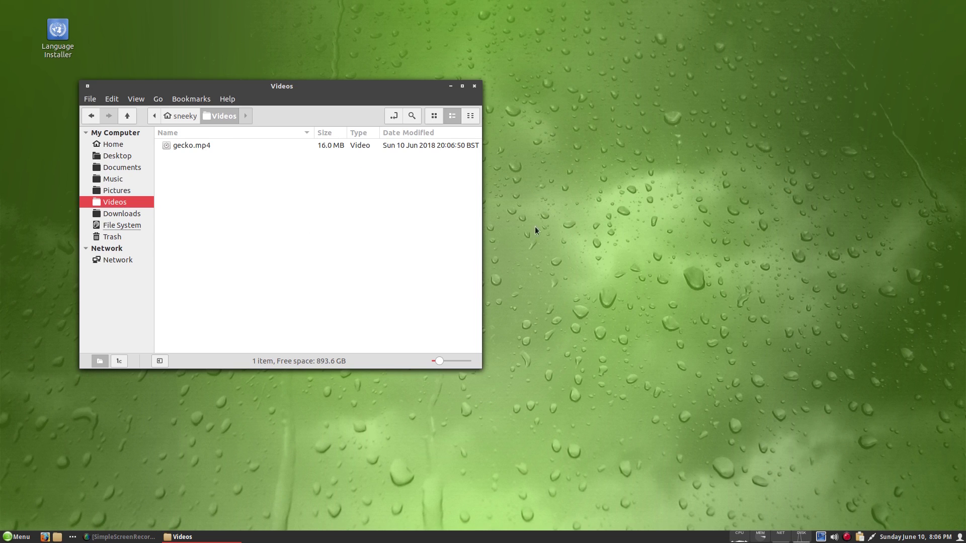
click(474, 87)
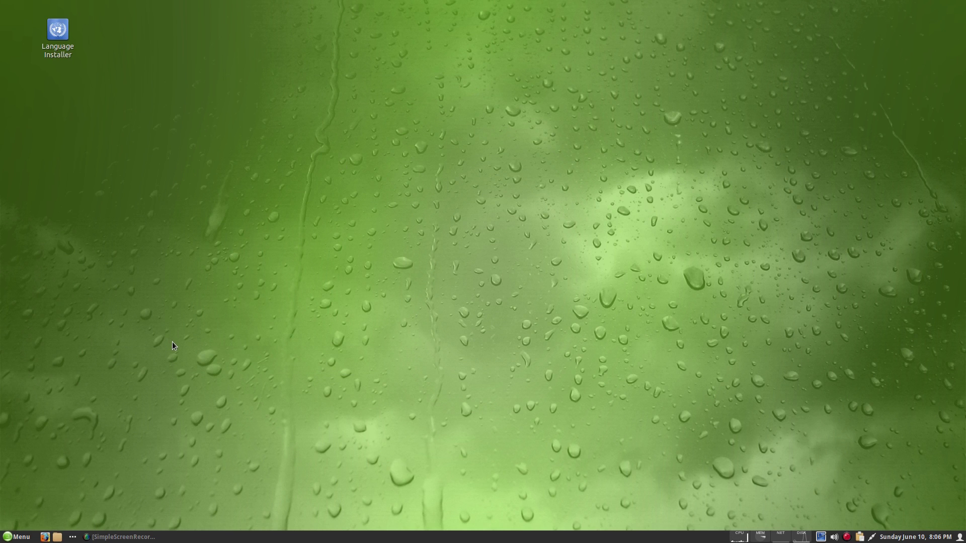
Open System Settings to view the Backgrounds page, then close it.
click(15, 537)
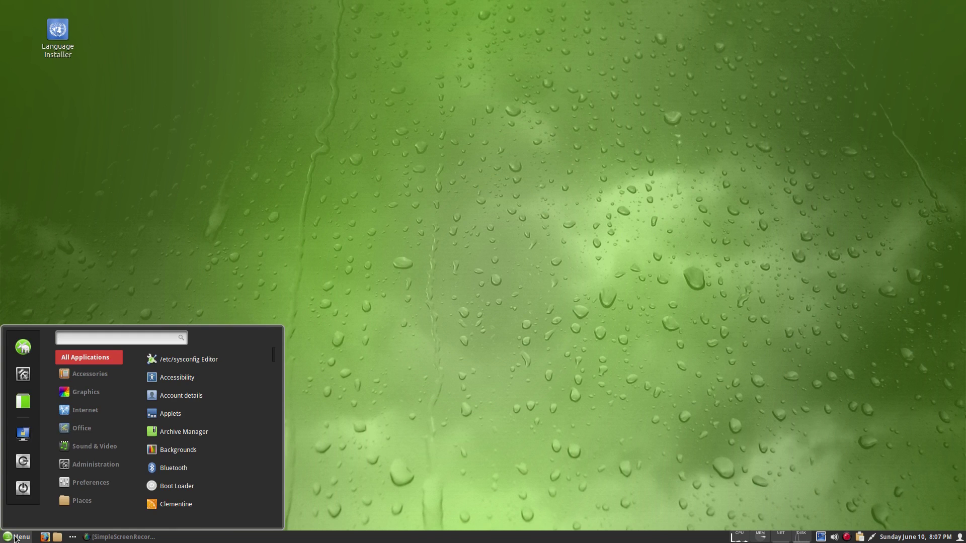
click(23, 375)
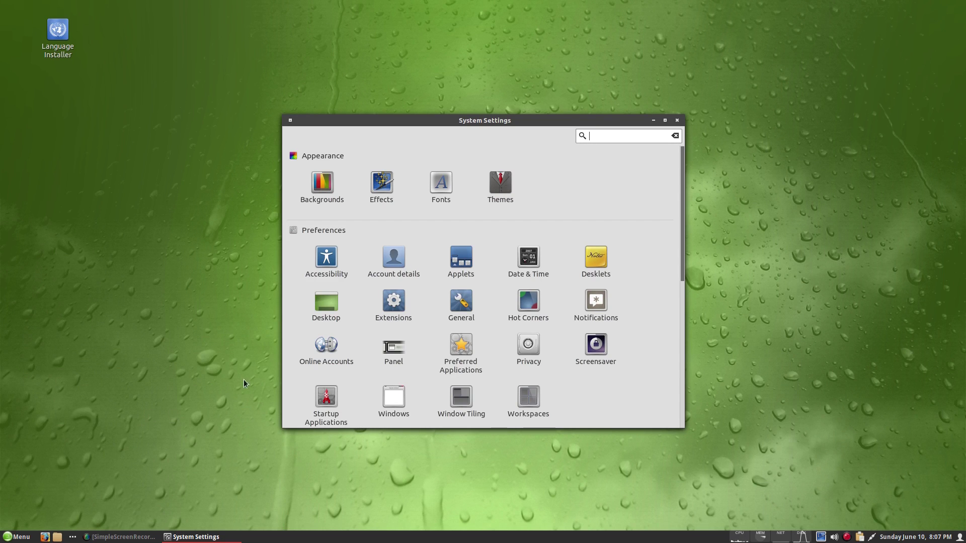
click(324, 186)
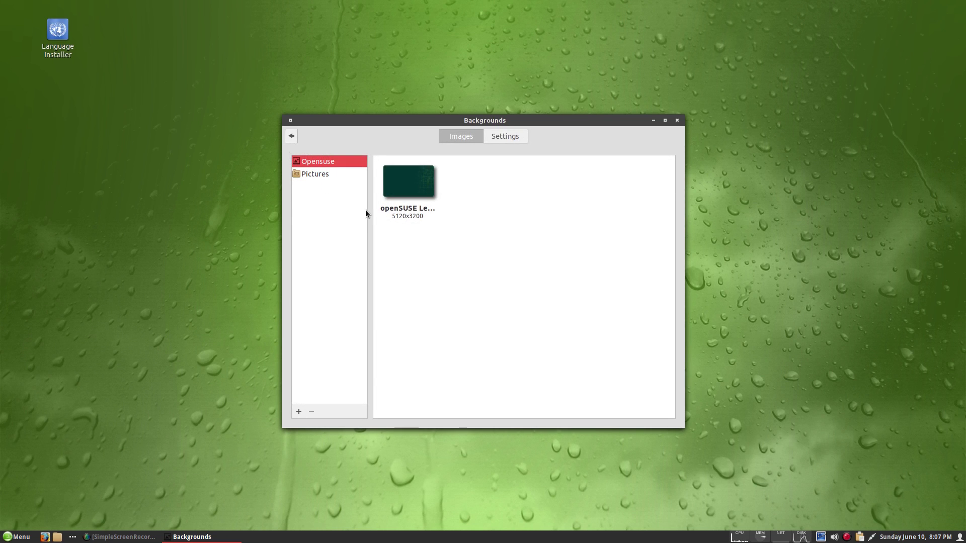
click(676, 122)
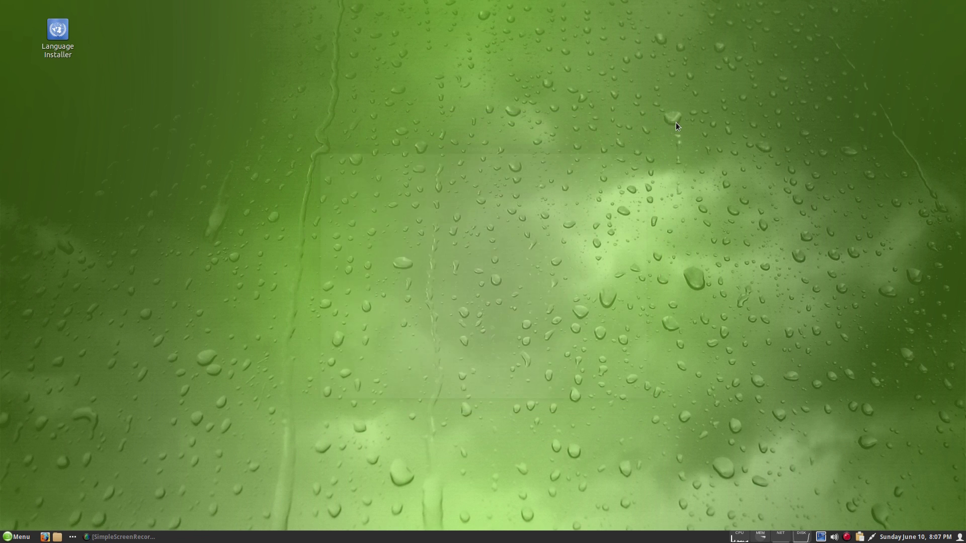
Reopen System Settings, view Effects and its Customize tab, then go to the Applets page.
click(17, 537)
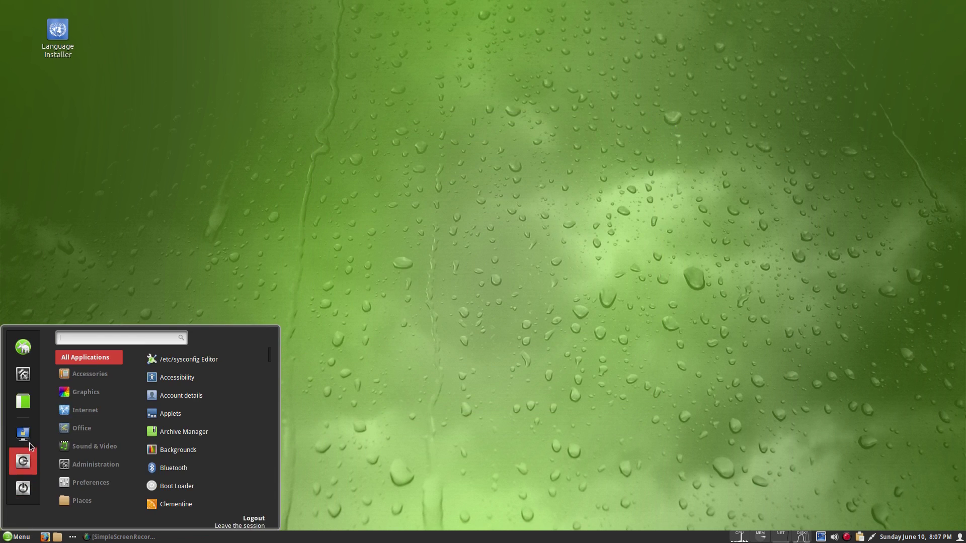
click(24, 374)
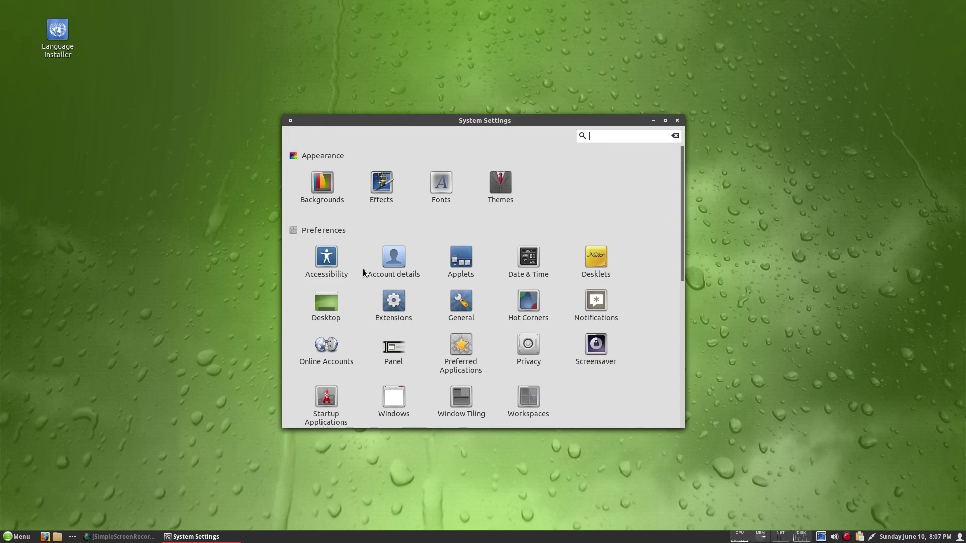
click(382, 186)
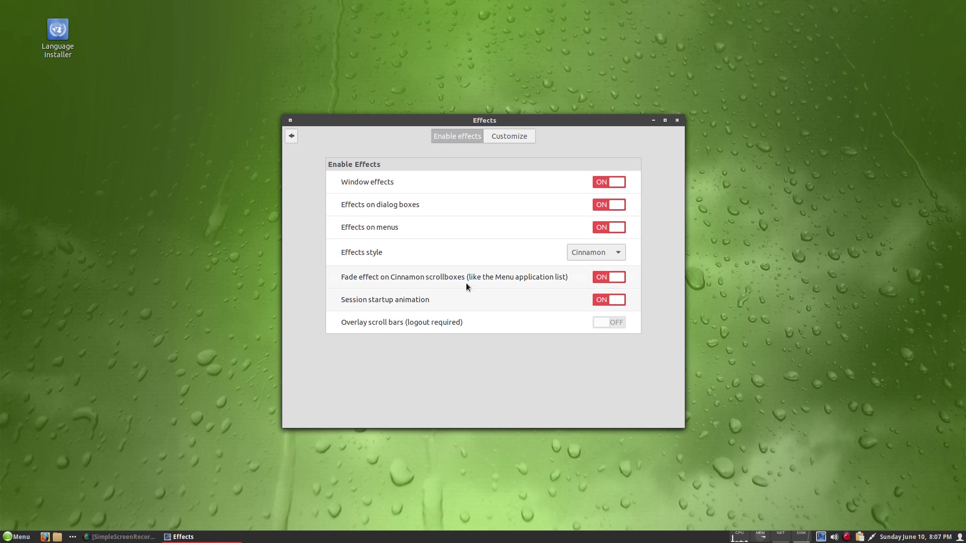
click(503, 138)
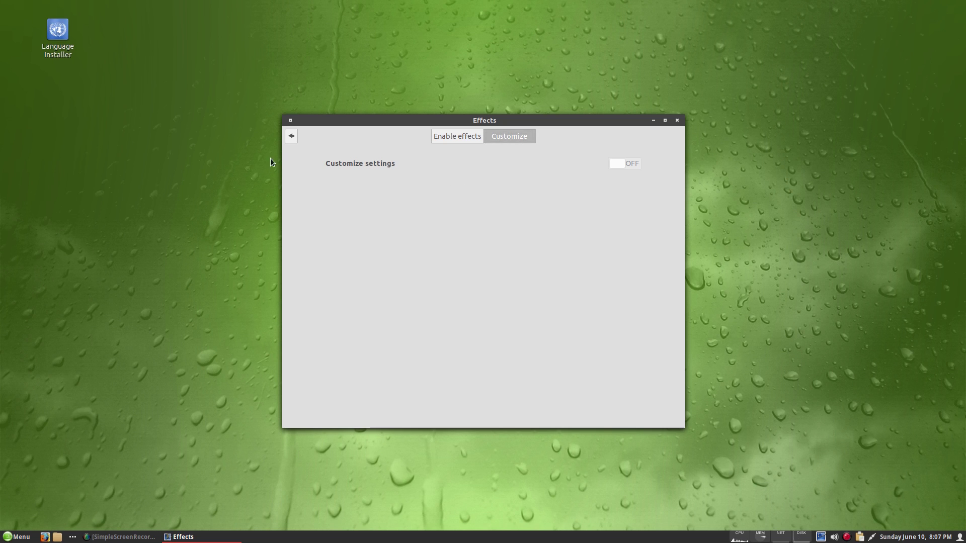
click(291, 136)
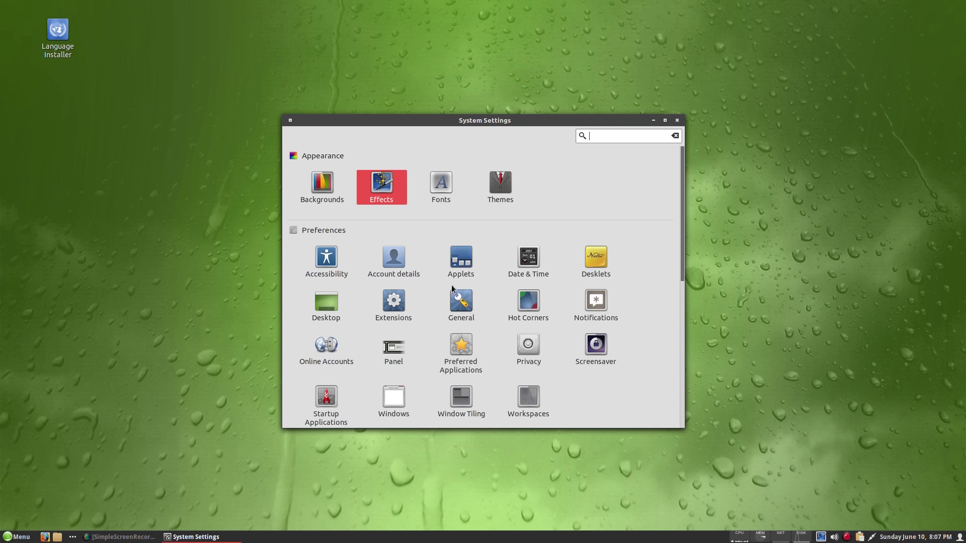
click(467, 258)
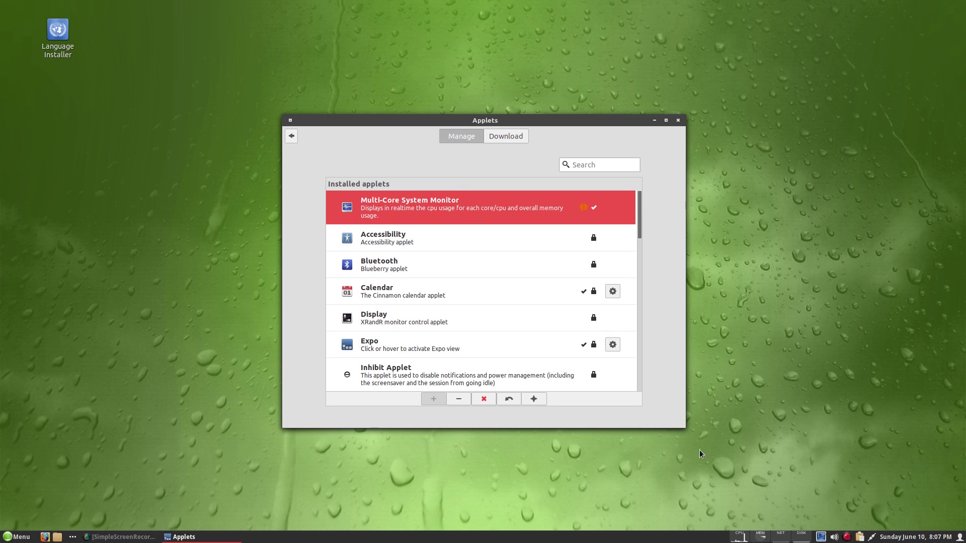
scroll(515, 311, down, 4)
scroll(516, 309, up, 4)
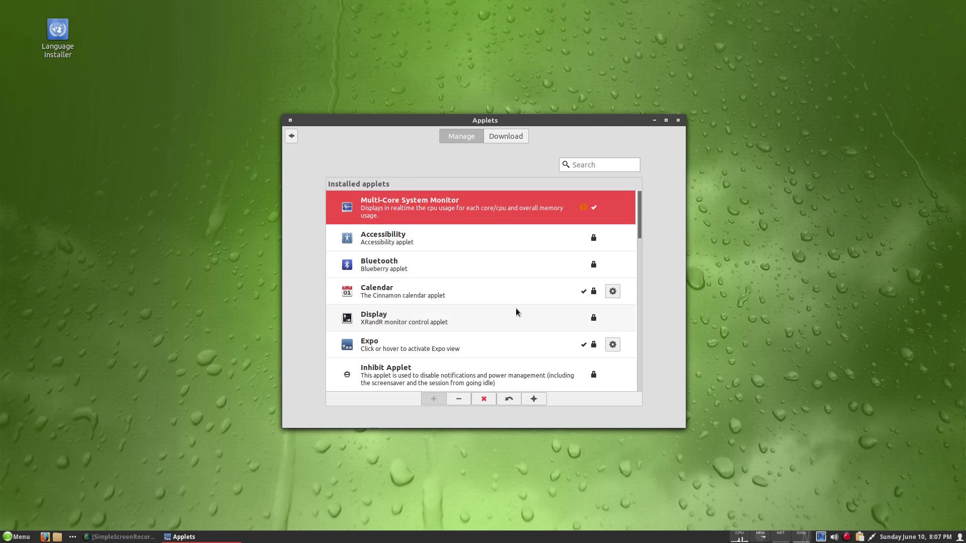
click(500, 137)
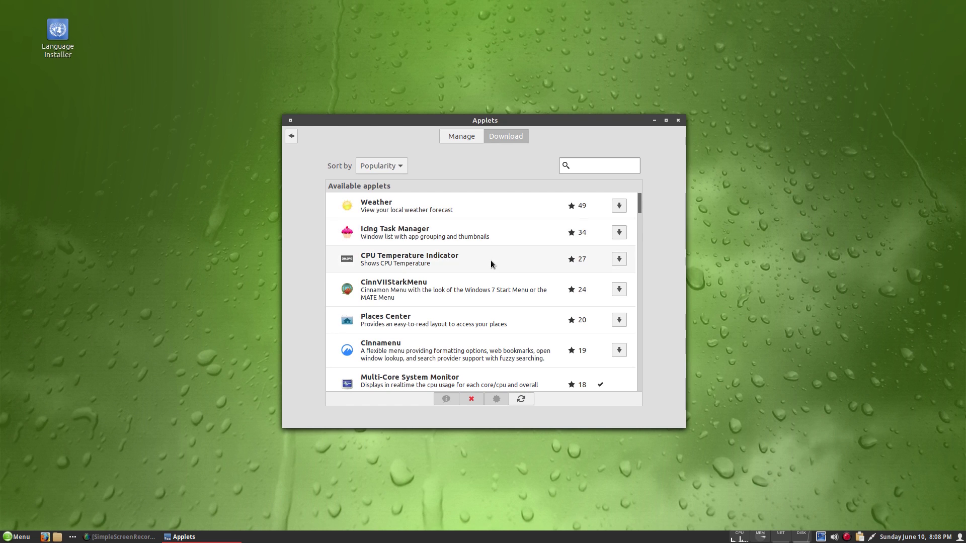
scroll(490, 274, down, 3)
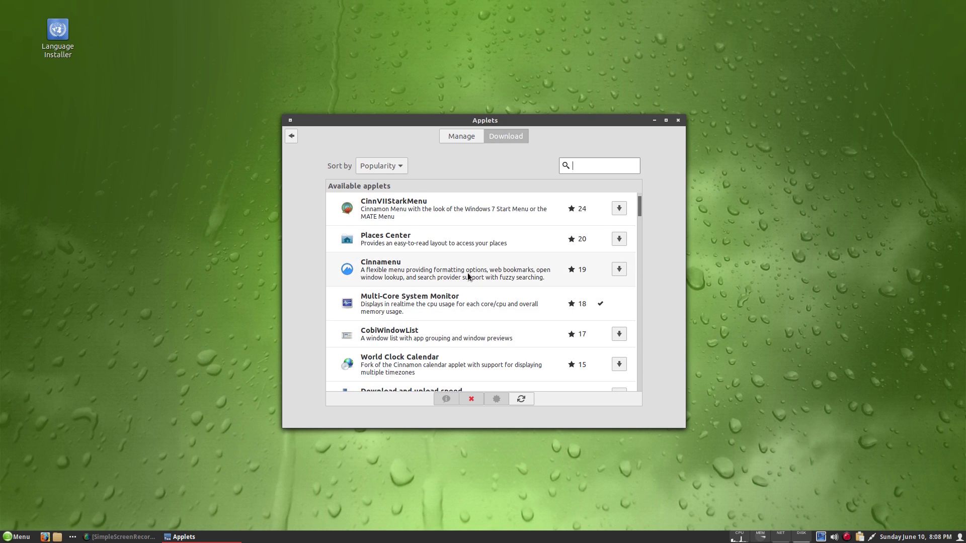
scroll(468, 275, down, 2)
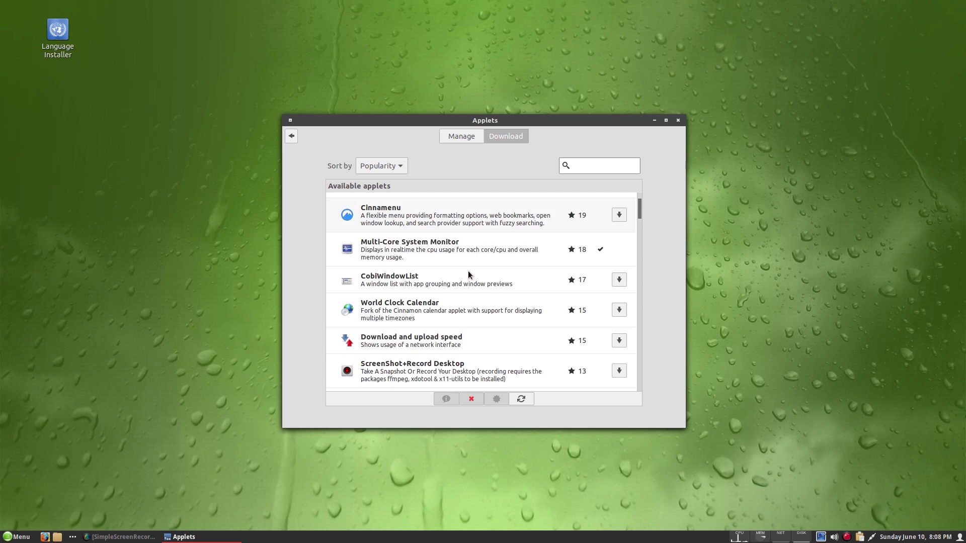
scroll(468, 274, down, 2)
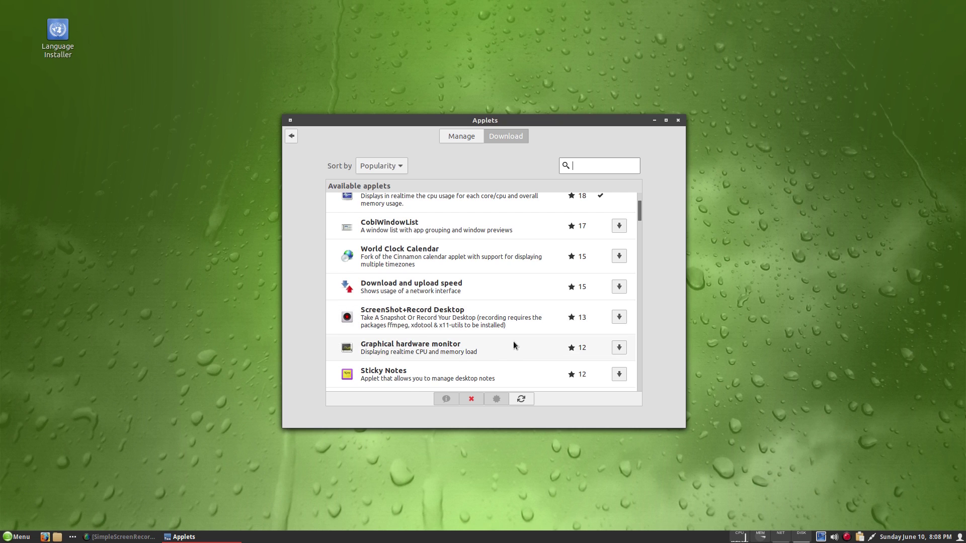
scroll(513, 342, down, 3)
scroll(483, 320, down, 4)
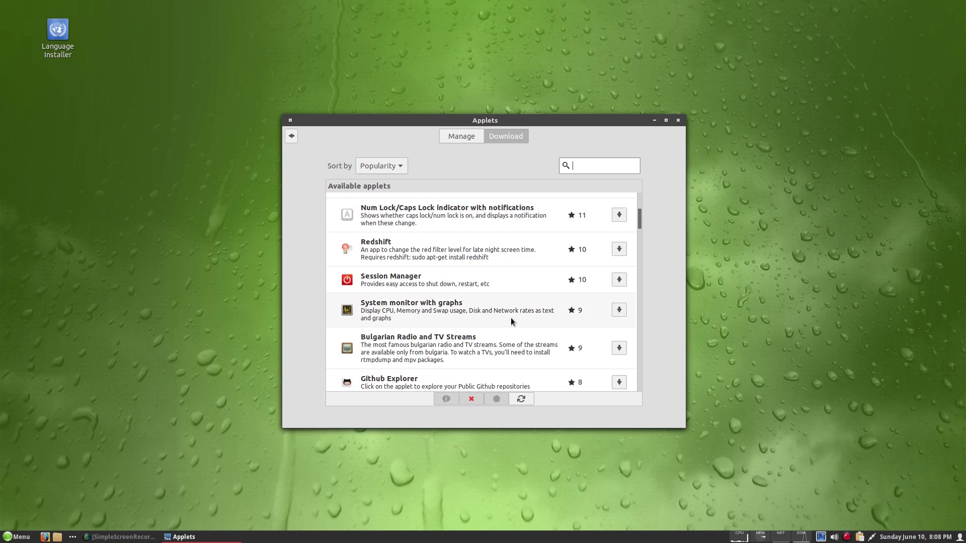
scroll(511, 318, down, 1)
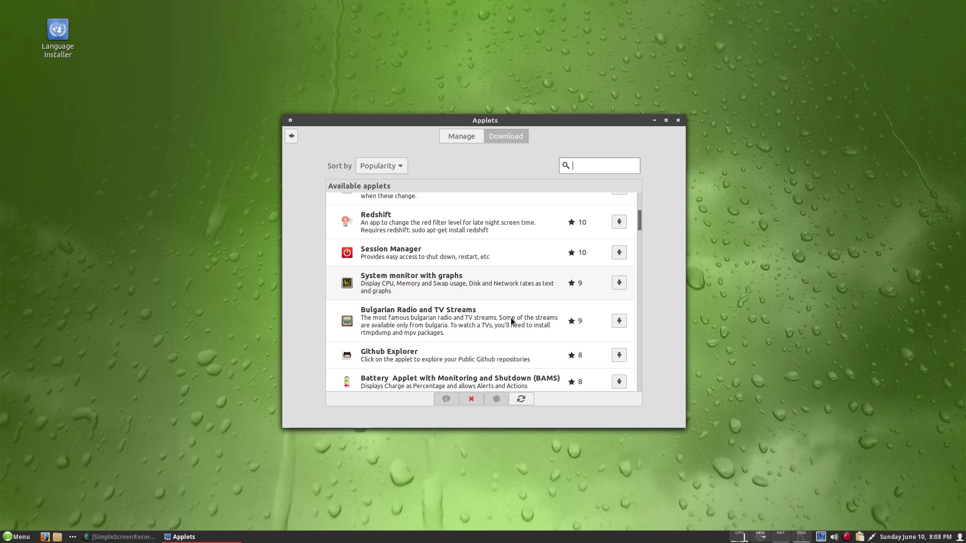
scroll(512, 320, down, 2)
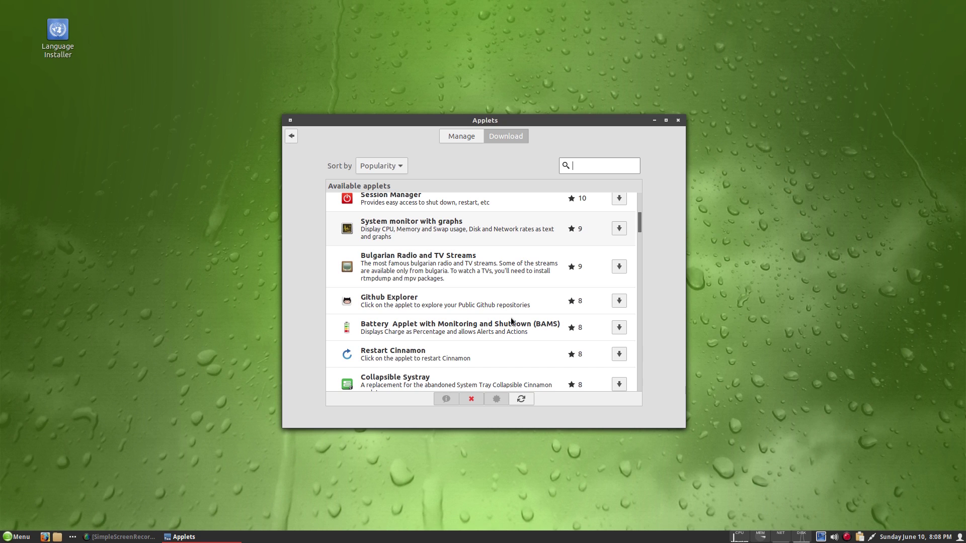
scroll(460, 297, down, 2)
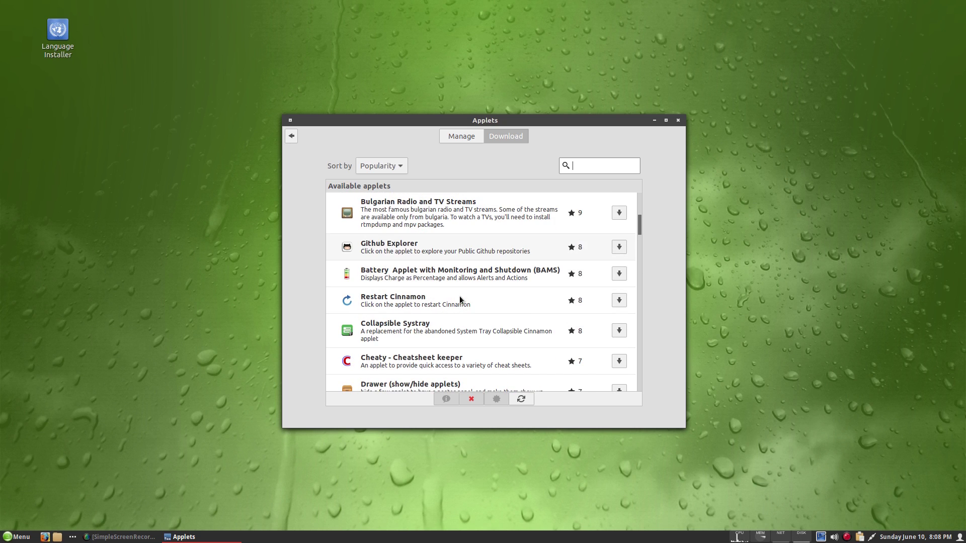
scroll(460, 300, down, 2)
scroll(481, 297, down, 3)
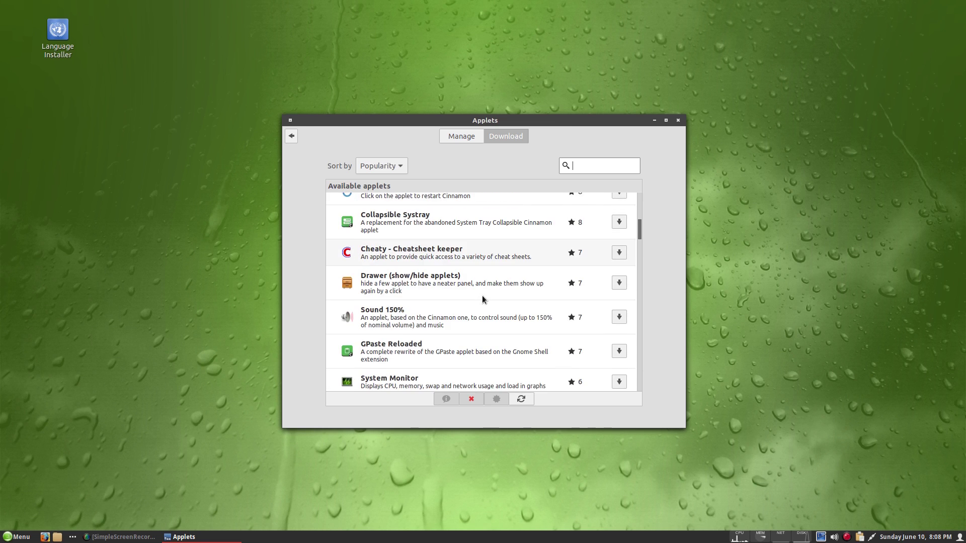
scroll(477, 311, down, 1)
scroll(477, 312, down, 1)
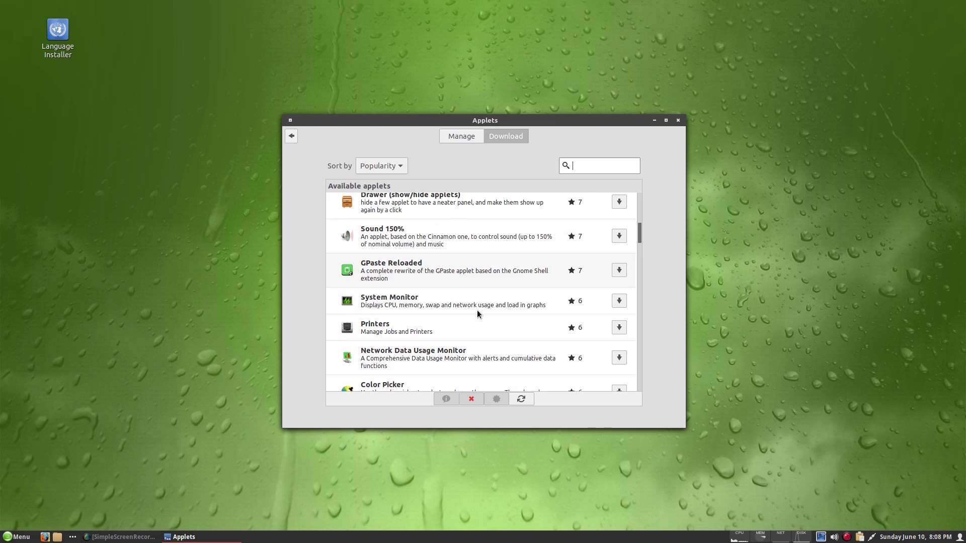
scroll(477, 312, down, 2)
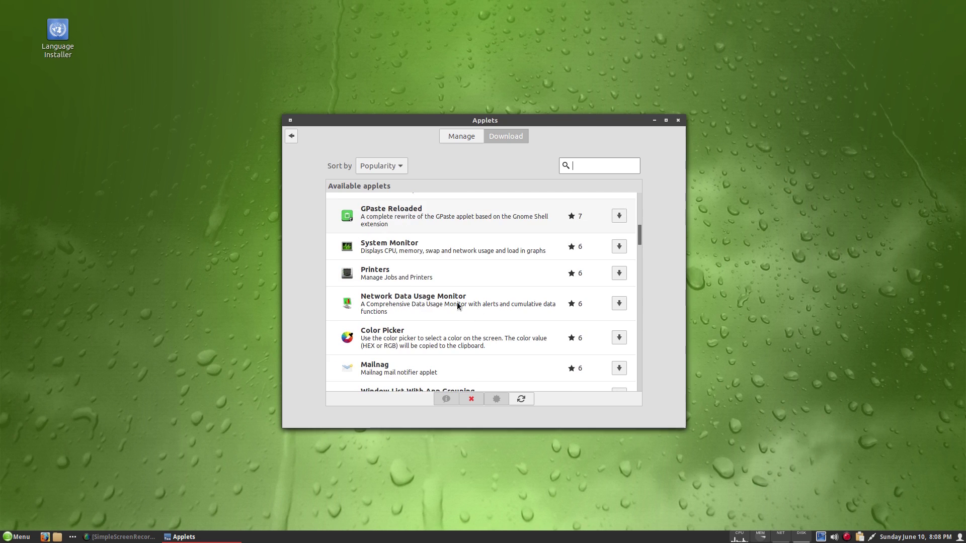
click(292, 137)
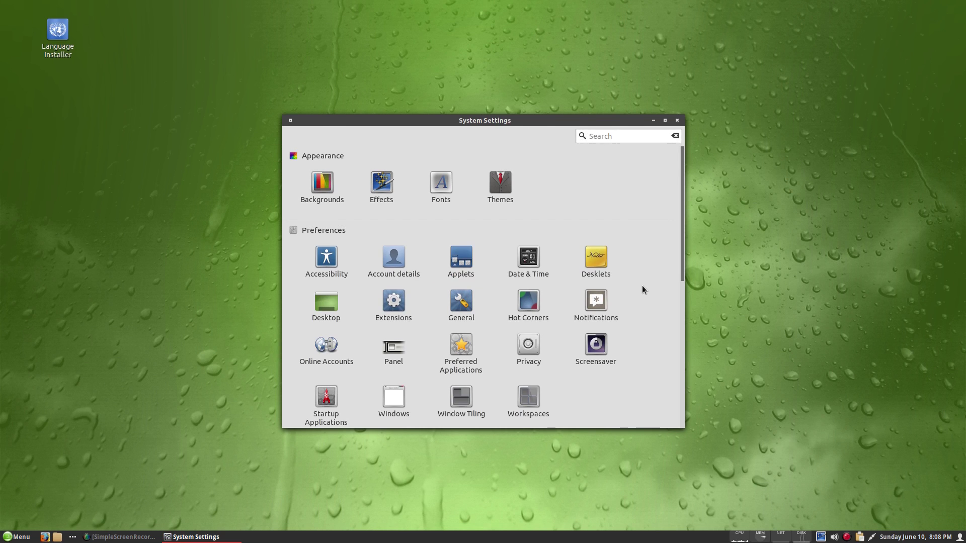
Browse the downloadable desklets on the Desklets page, then return to the settings overview.
click(595, 261)
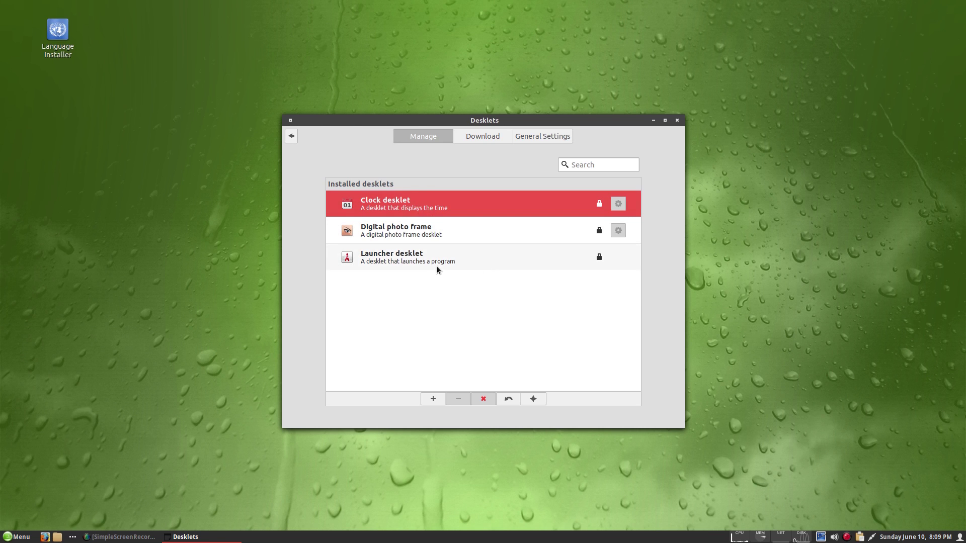
click(485, 139)
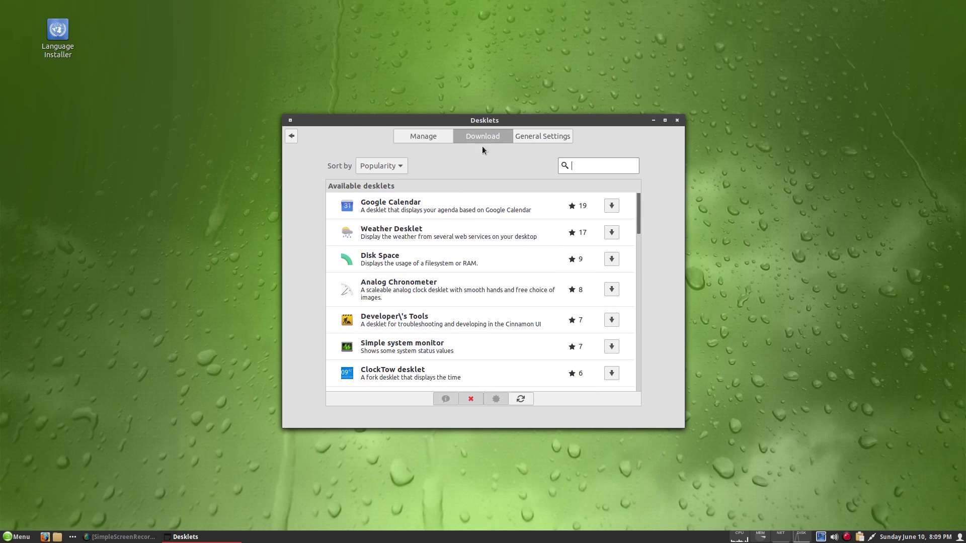
scroll(492, 273, down, 1)
scroll(493, 273, up, 1)
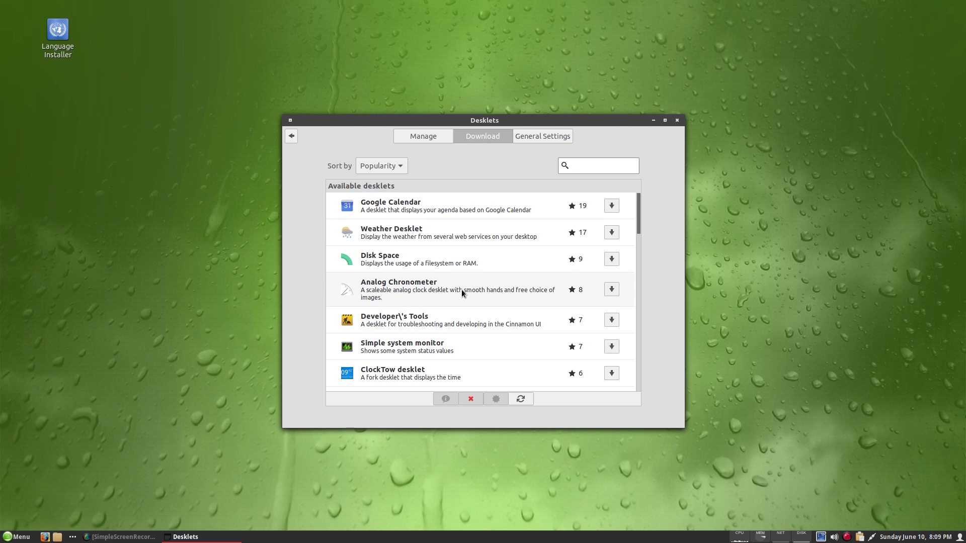
scroll(462, 293, down, 6)
scroll(463, 293, down, 6)
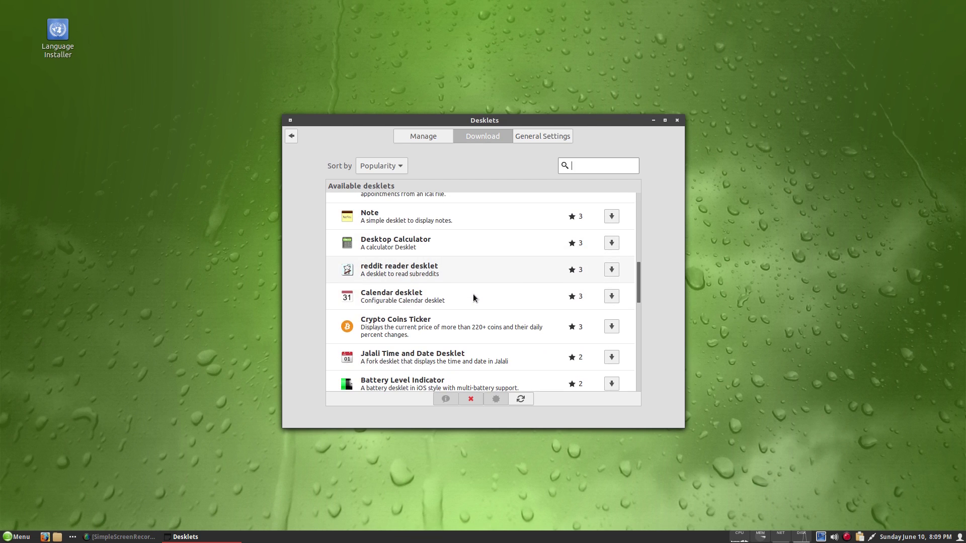
scroll(473, 296, down, 1)
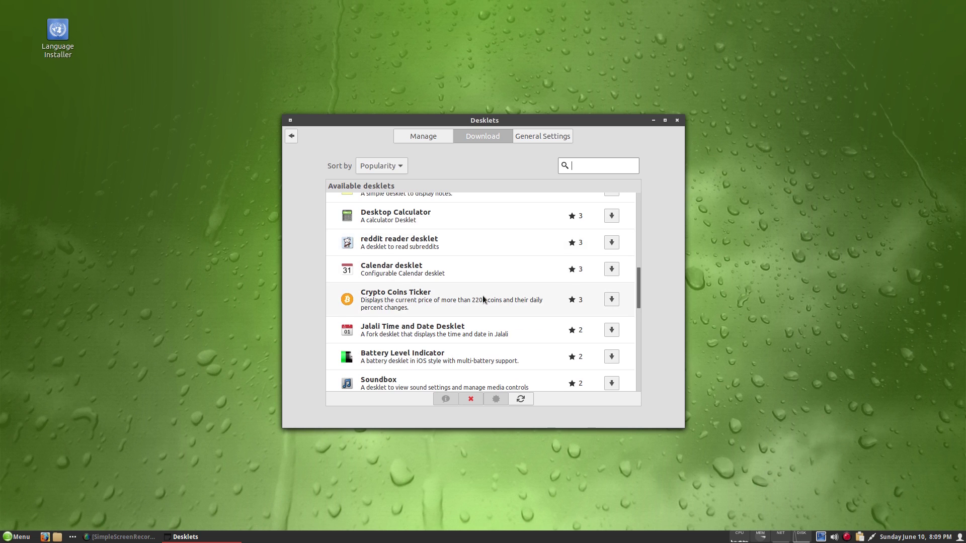
scroll(483, 300, down, 4)
scroll(483, 298, down, 2)
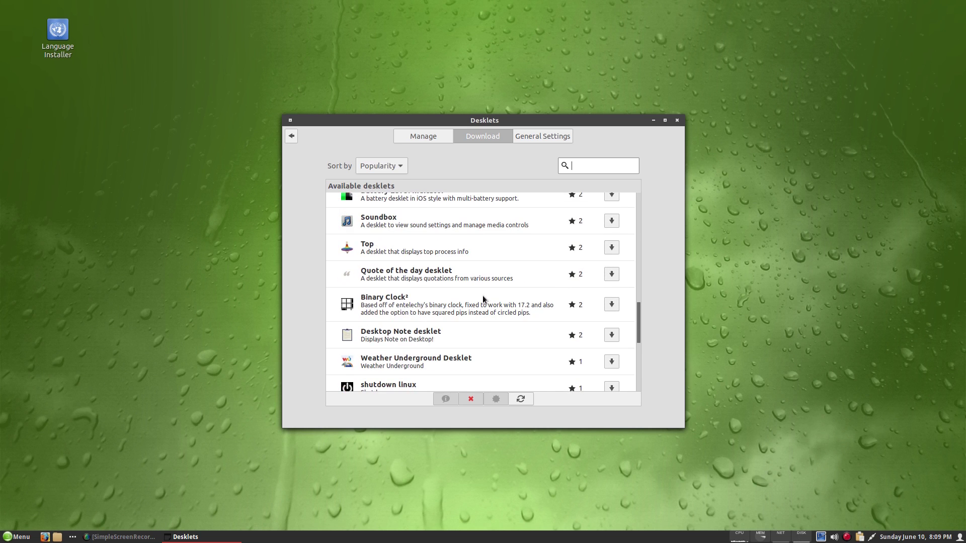
click(292, 136)
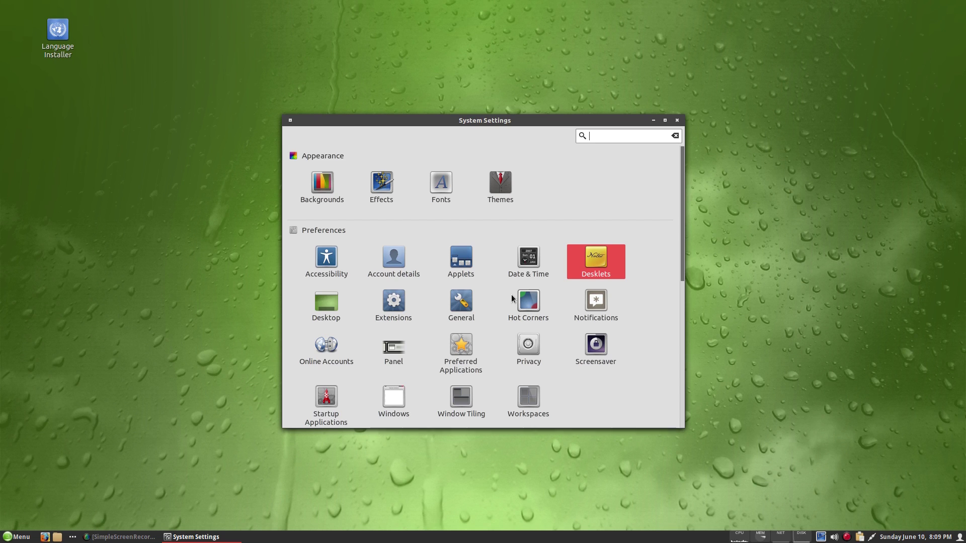
scroll(502, 297, down, 3)
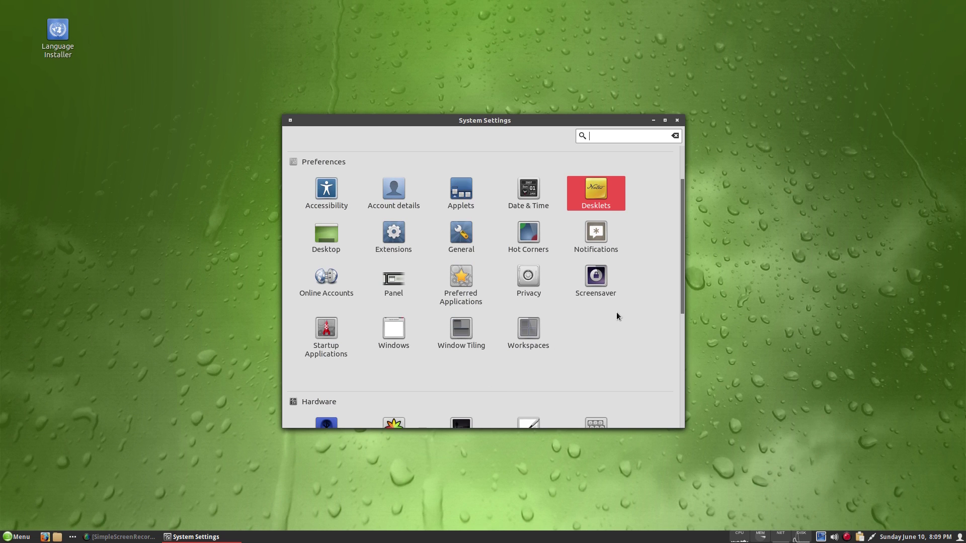
scroll(660, 301, down, 6)
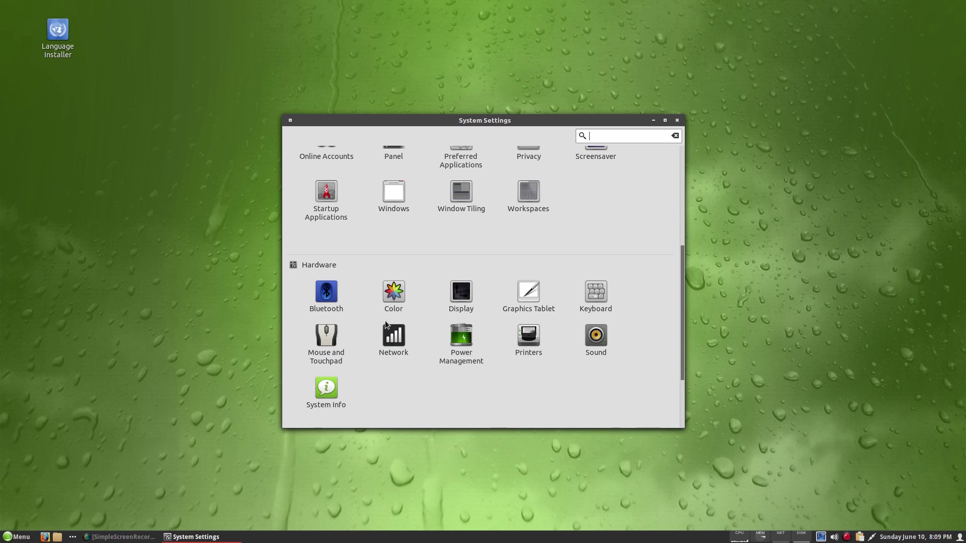
click(460, 291)
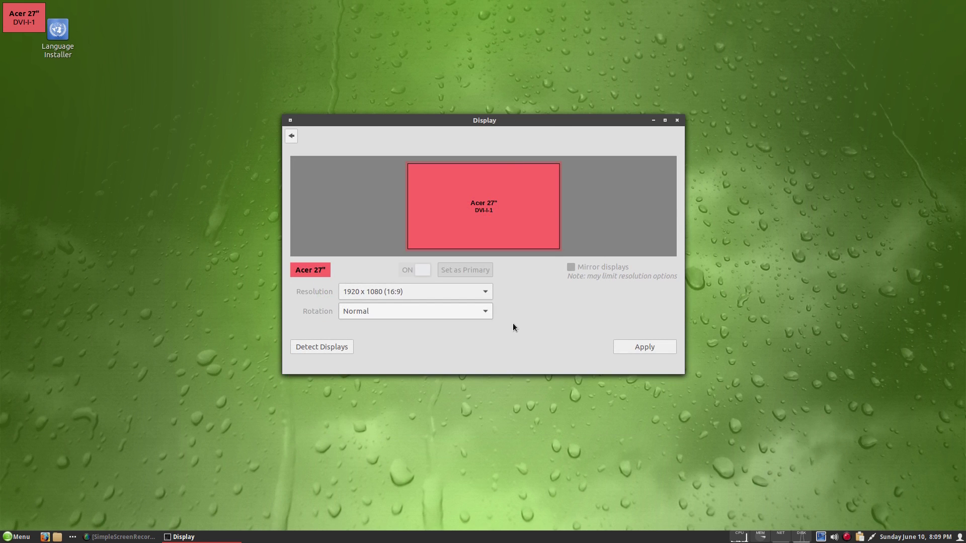
click(292, 135)
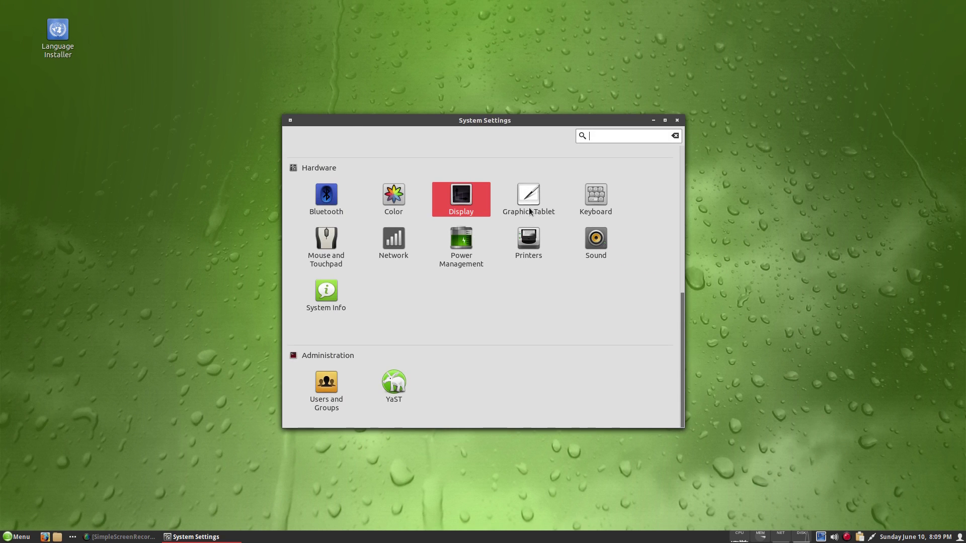
click(326, 292)
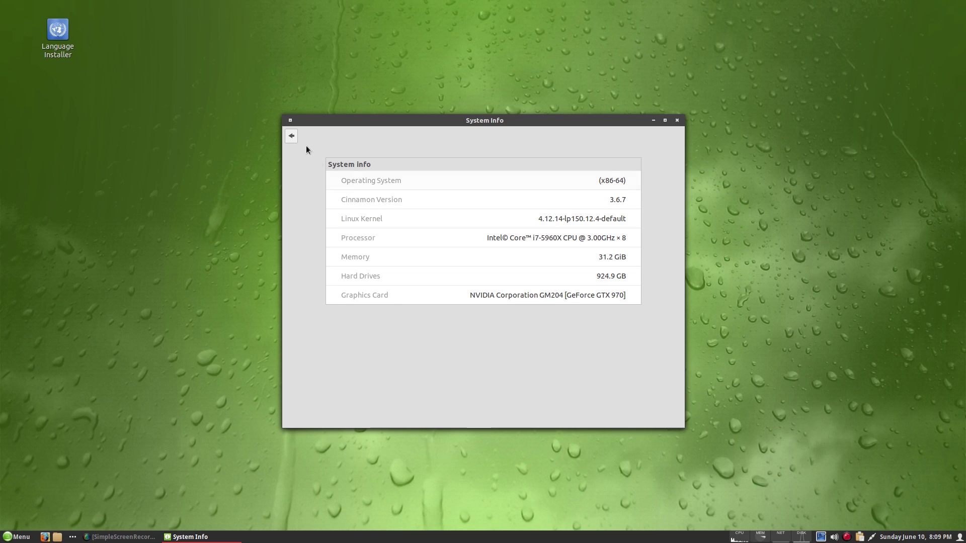
click(291, 136)
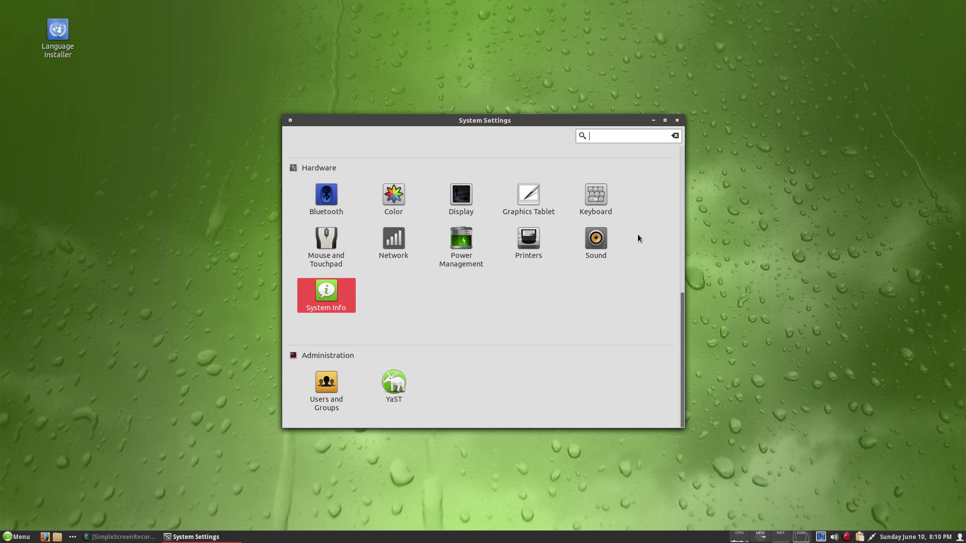
click(676, 121)
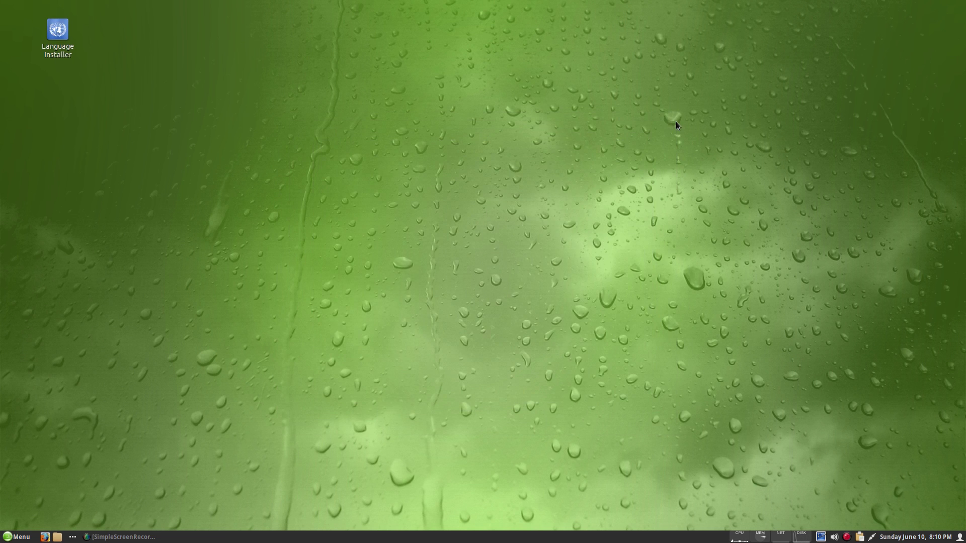
Launch Install/Remove Software from the menu and authenticate with the root password.
click(22, 539)
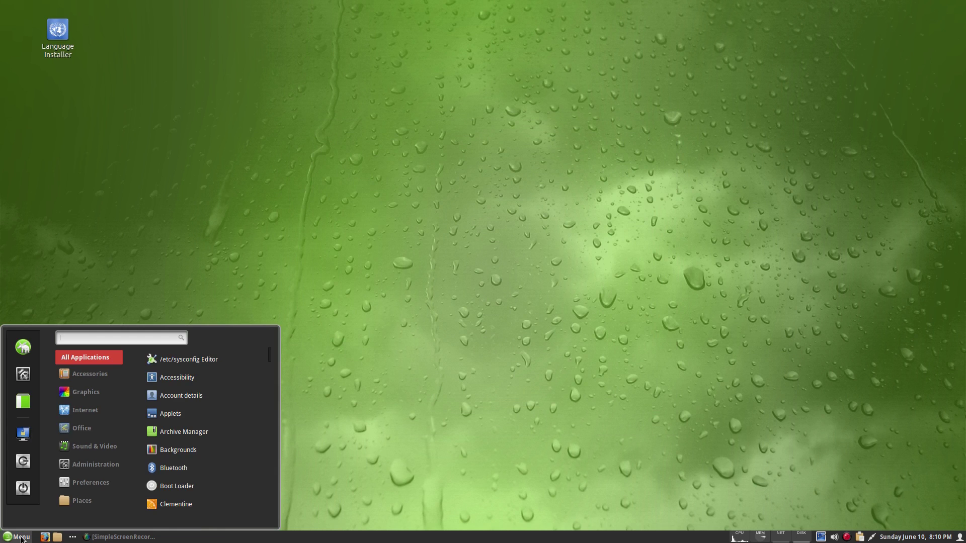
click(27, 406)
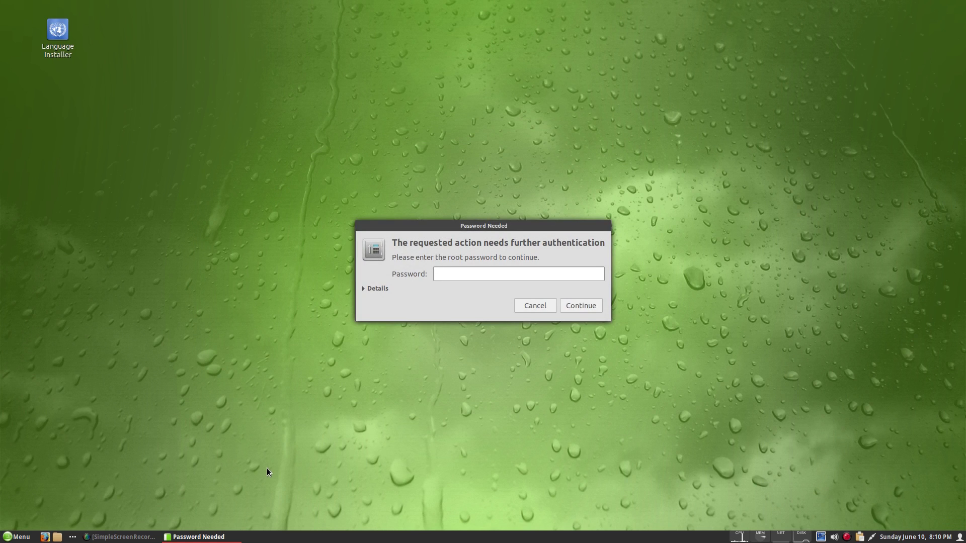
text(••••••••••)
key(Return)
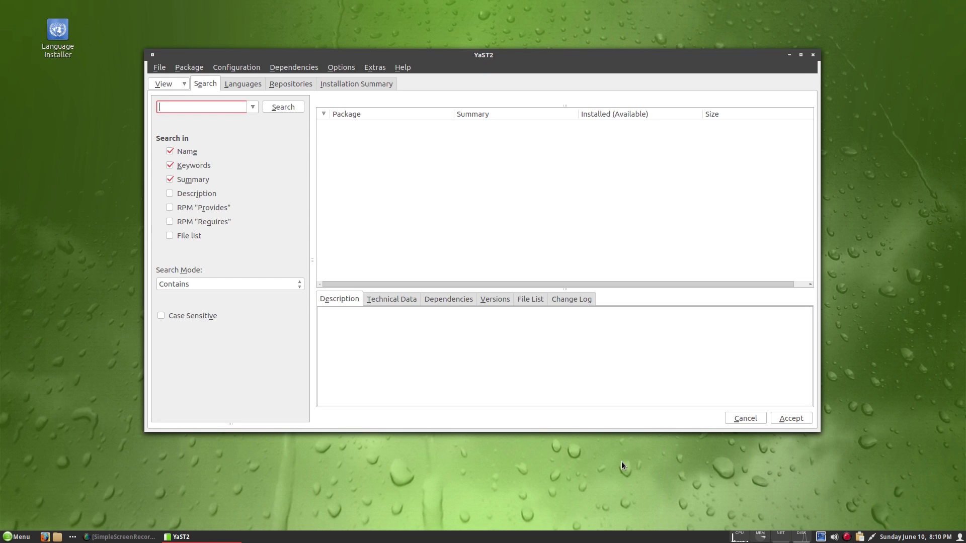
Search for shotcut, mark the shotcut package for installation, and accept the selection.
text(shotcut)
key(Return)
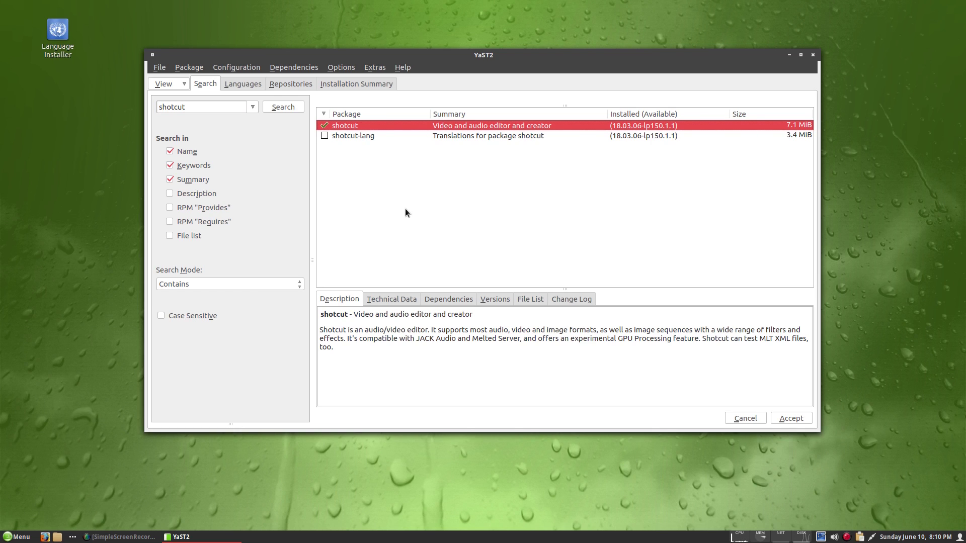
click(790, 418)
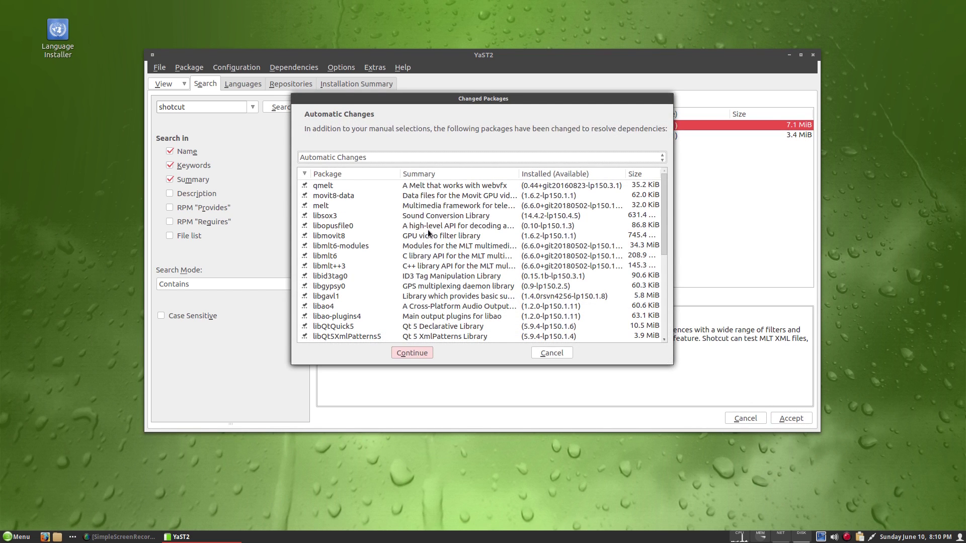
Approve the dependency changes, install Shotcut's 33 packages, and finish the installation report.
scroll(429, 232, down, 5)
scroll(428, 233, up, 5)
click(416, 352)
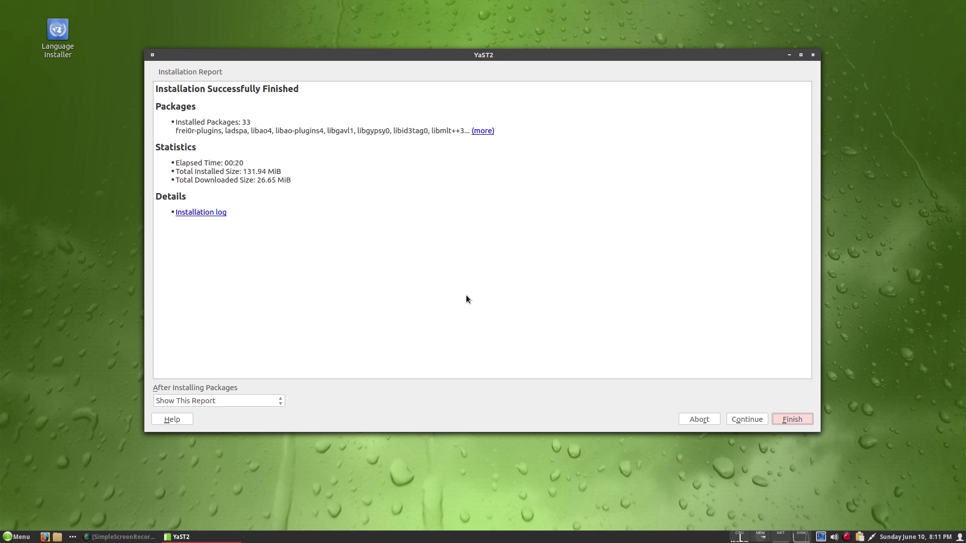
click(791, 420)
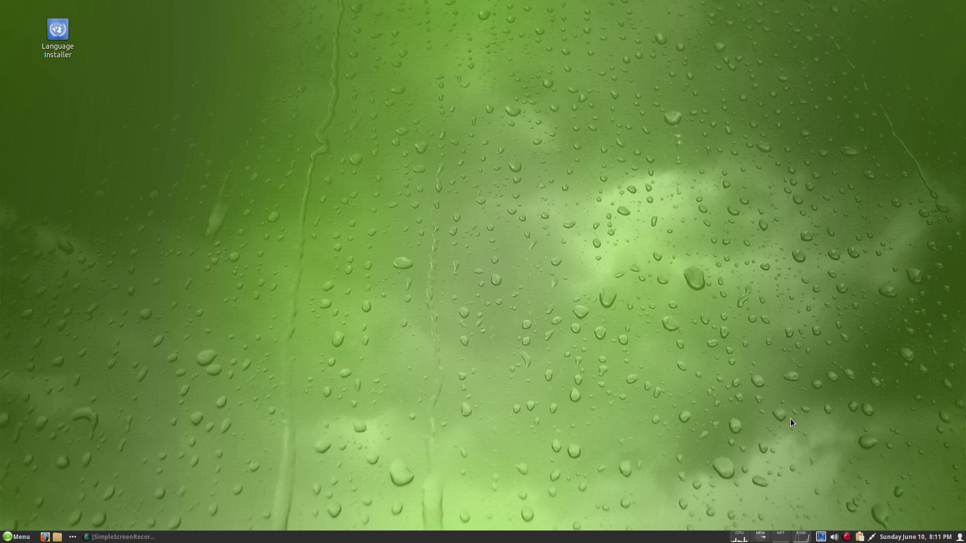
click(21, 540)
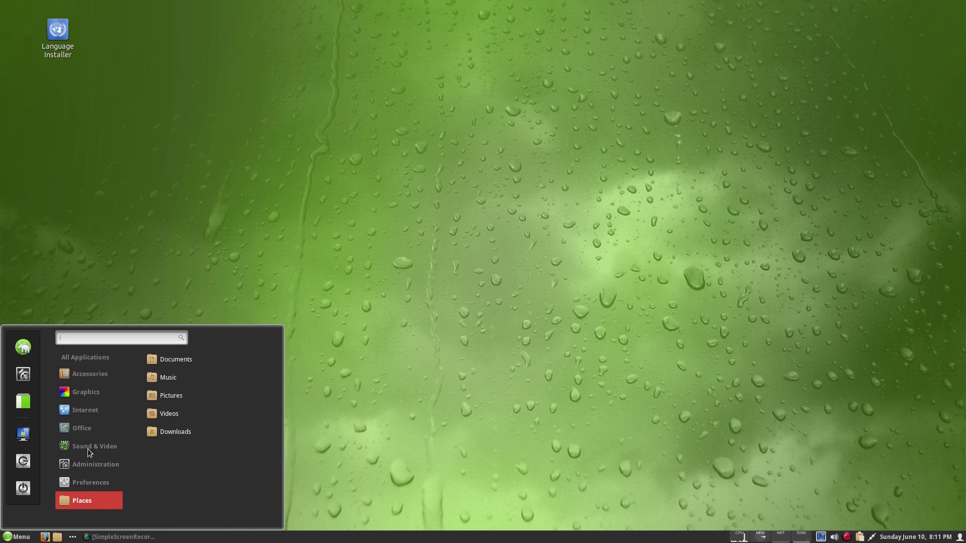
mouse_move(95, 442)
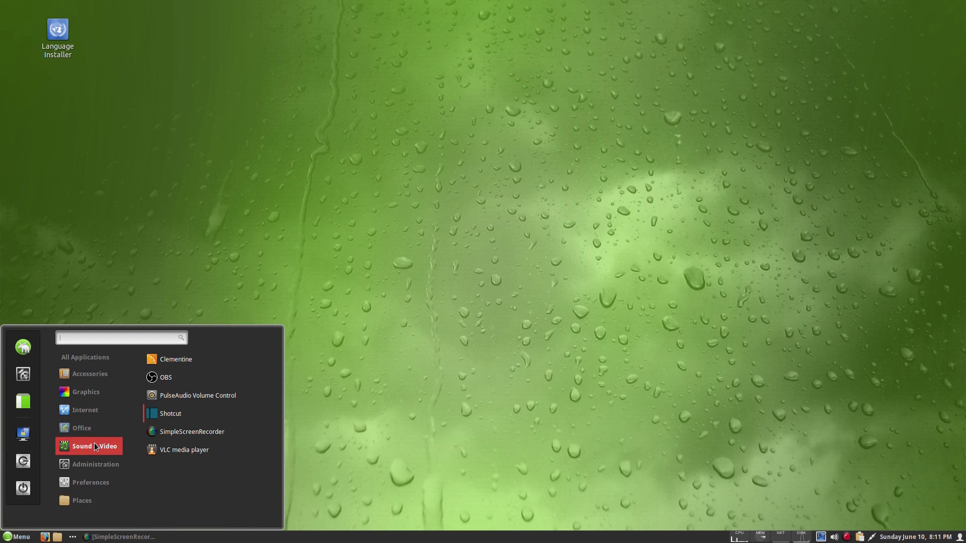
click(195, 421)
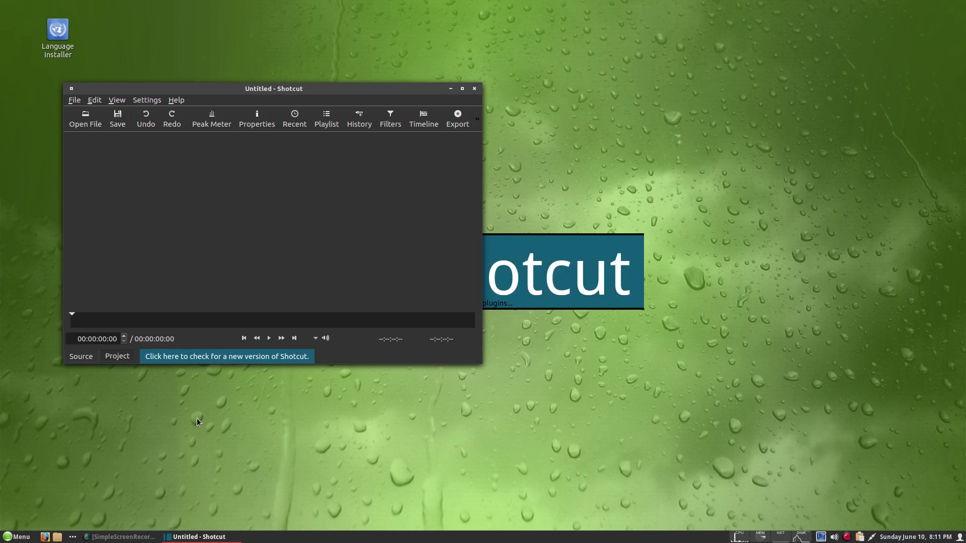
click(462, 89)
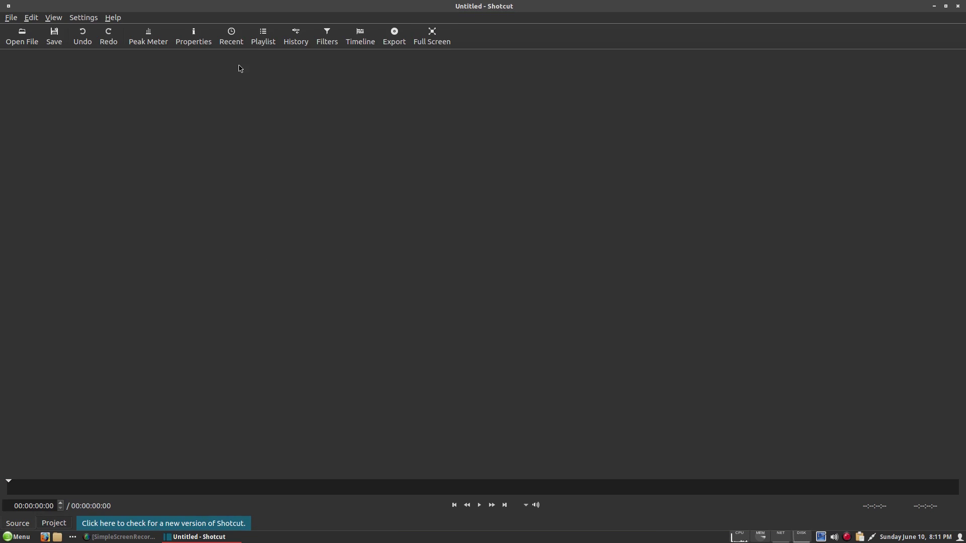
click(114, 18)
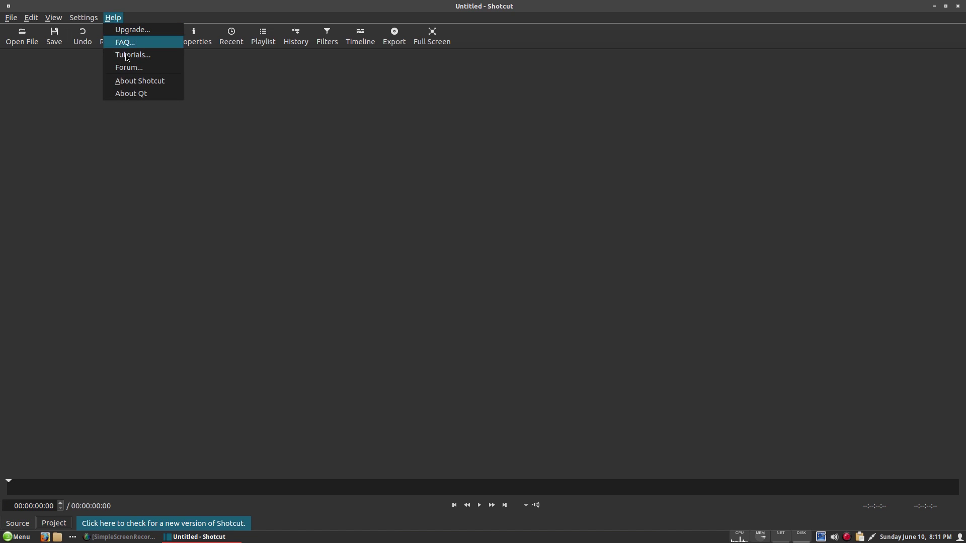
click(133, 80)
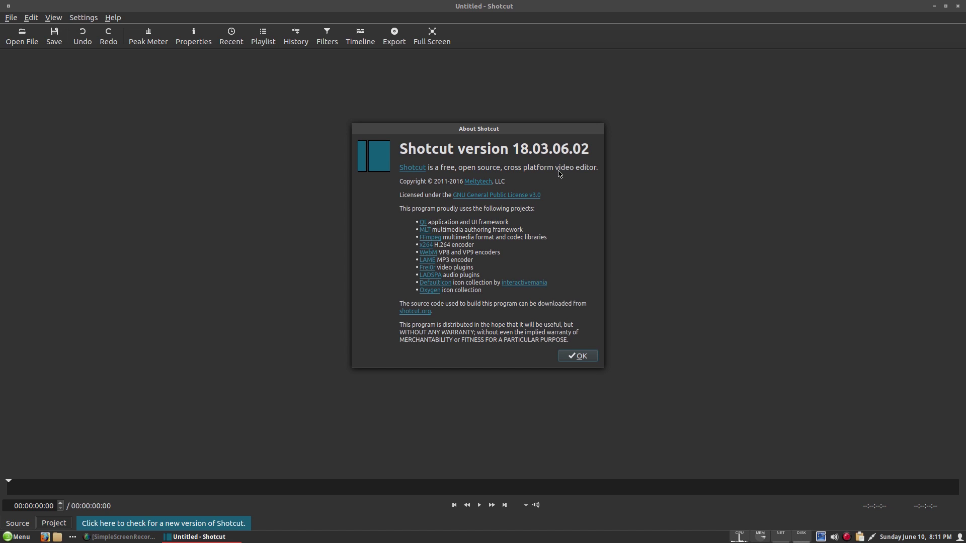
click(577, 357)
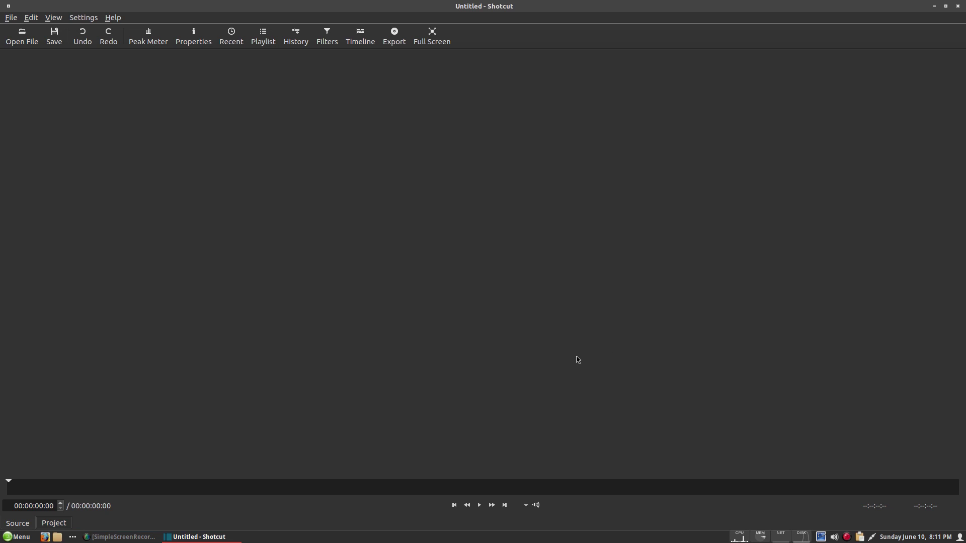
click(958, 6)
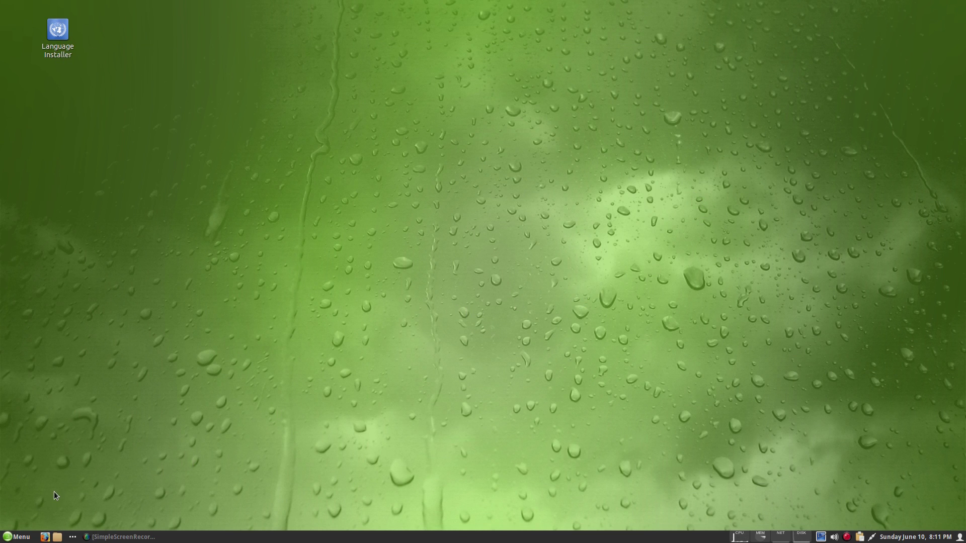
click(15, 537)
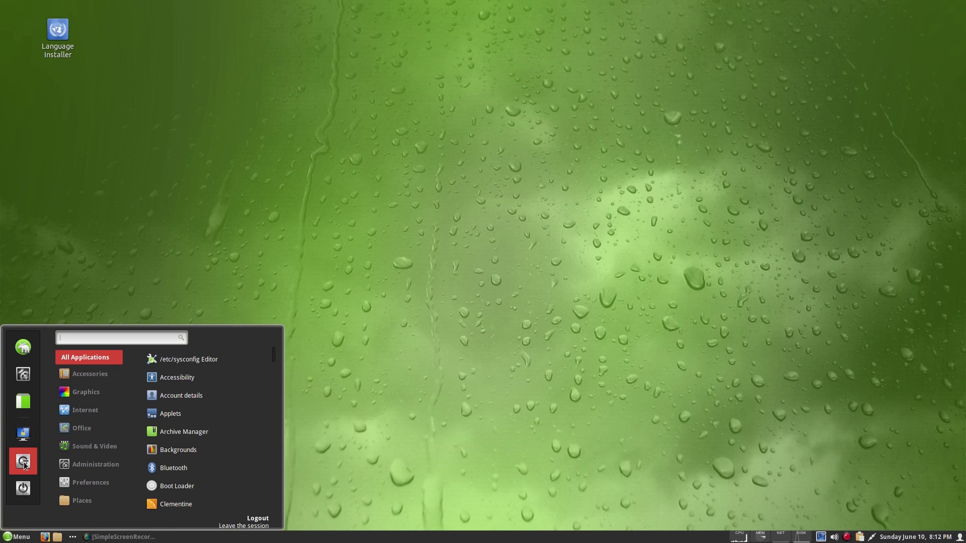
click(80, 500)
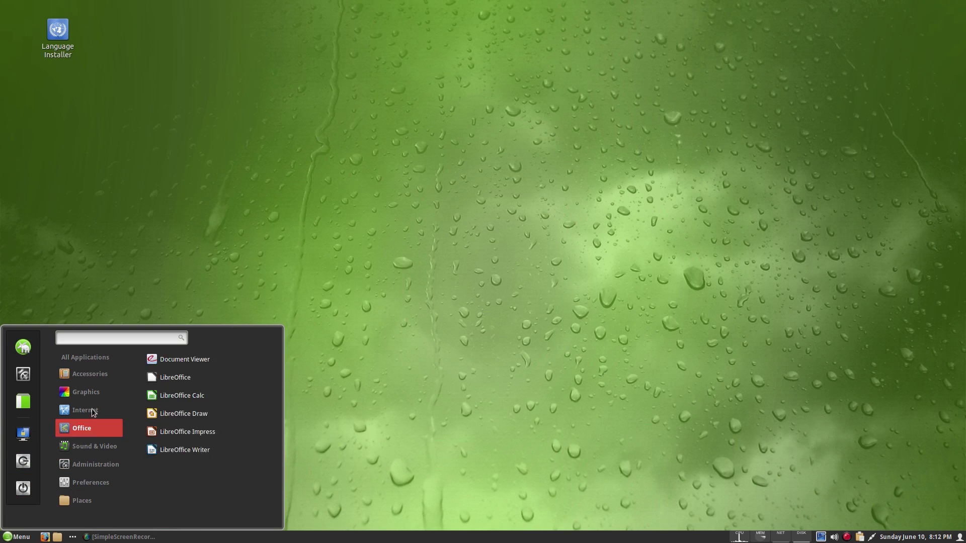
mouse_move(91, 392)
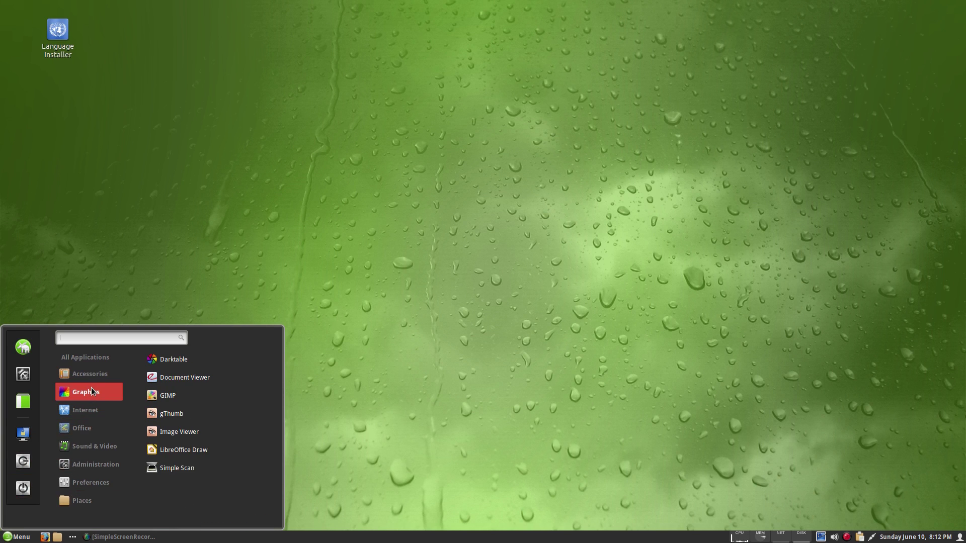
click(166, 395)
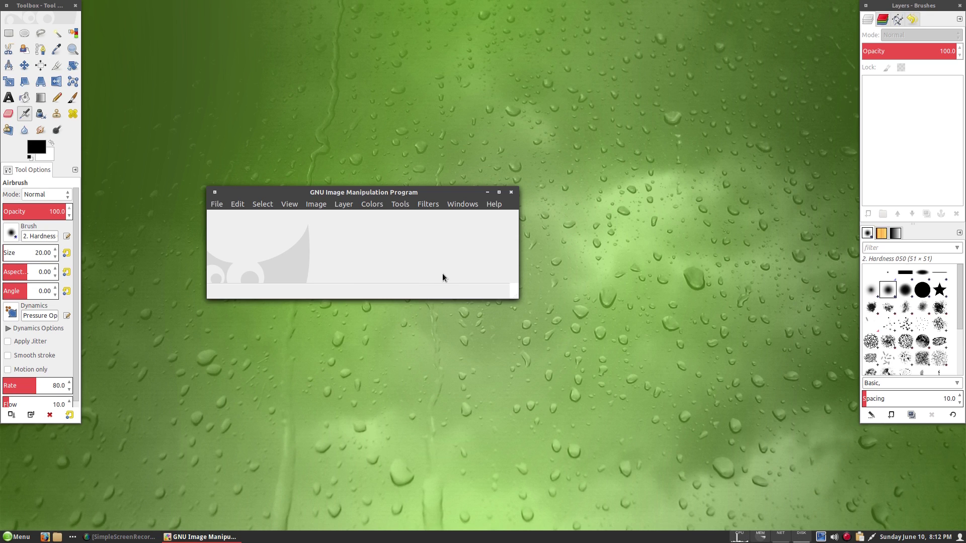
click(511, 195)
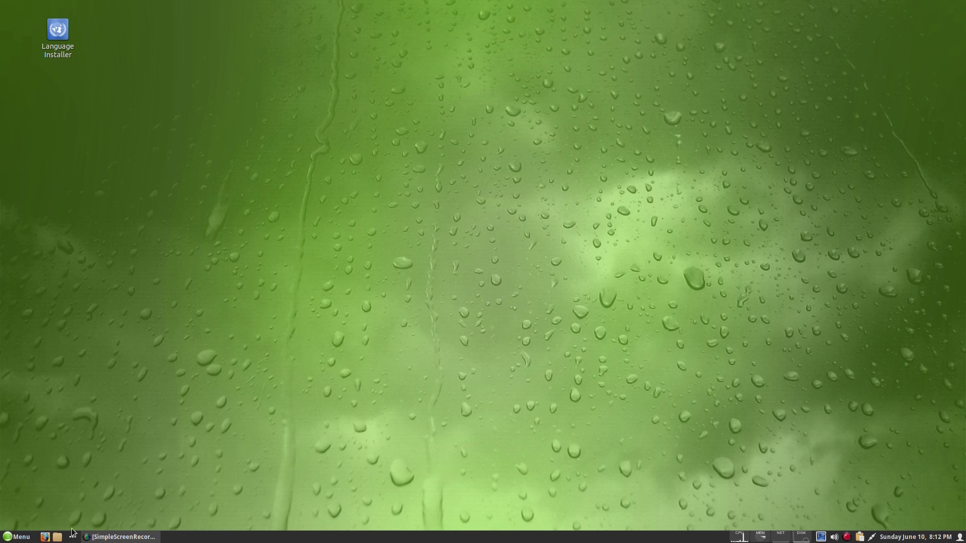
click(23, 539)
mouse_move(82, 394)
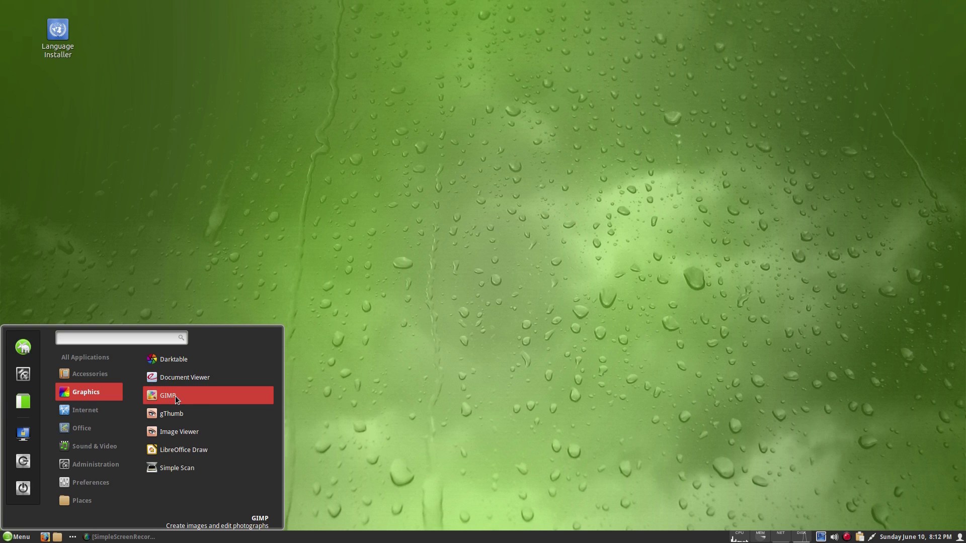
click(176, 361)
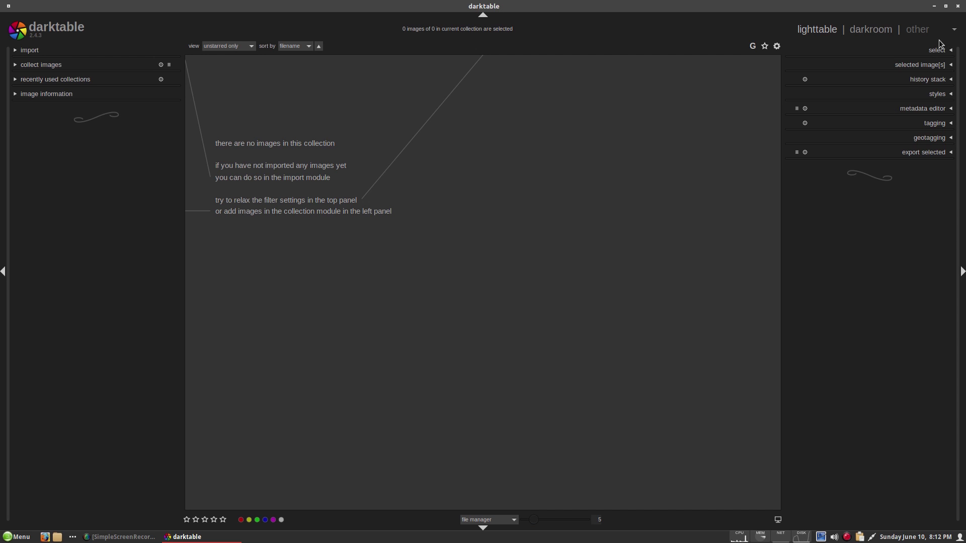
click(958, 7)
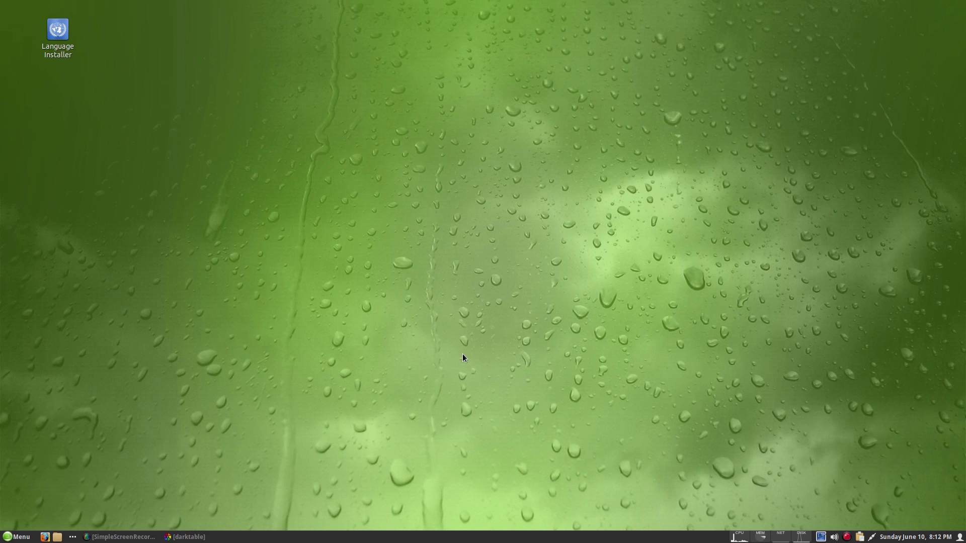
click(11, 540)
Launch Google Chrome and search YouTube for sneekylinux.
mouse_move(89, 408)
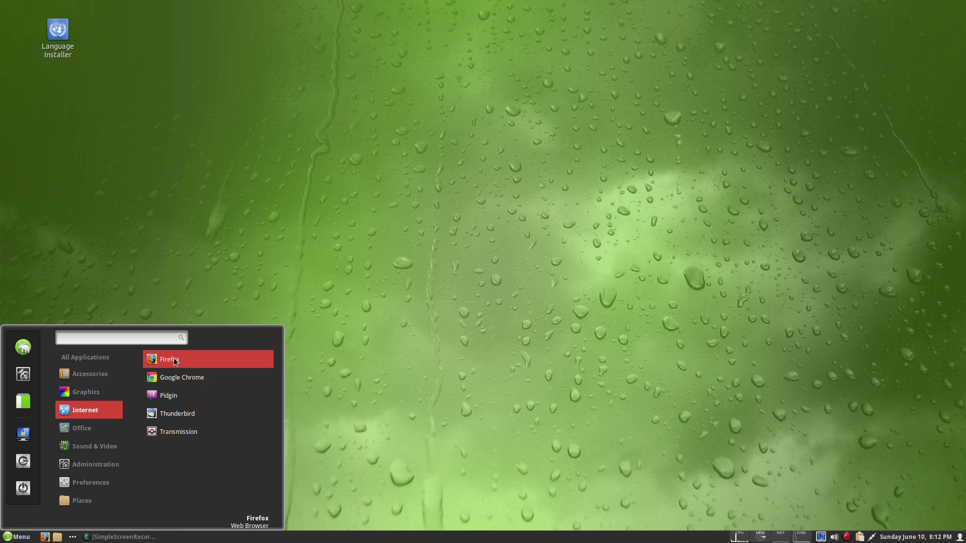
click(175, 378)
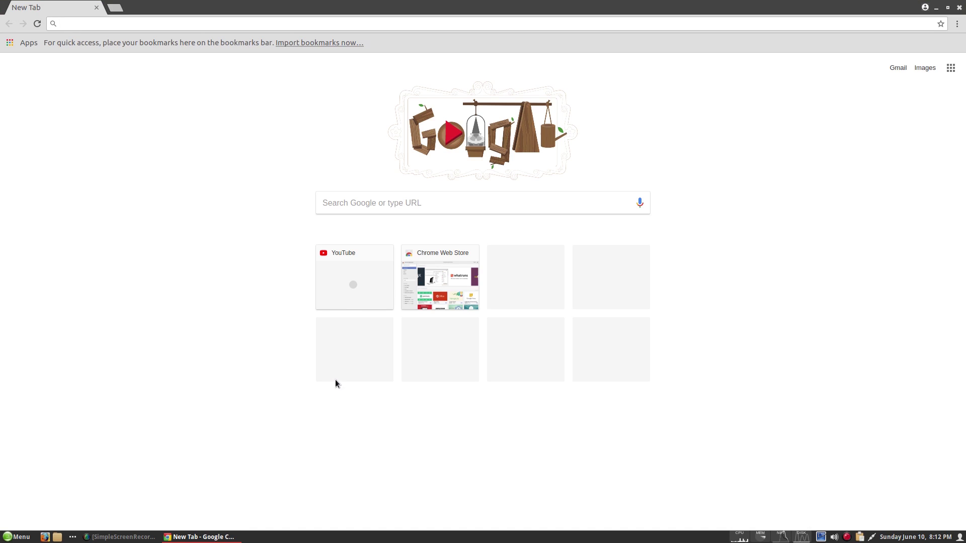
click(352, 301)
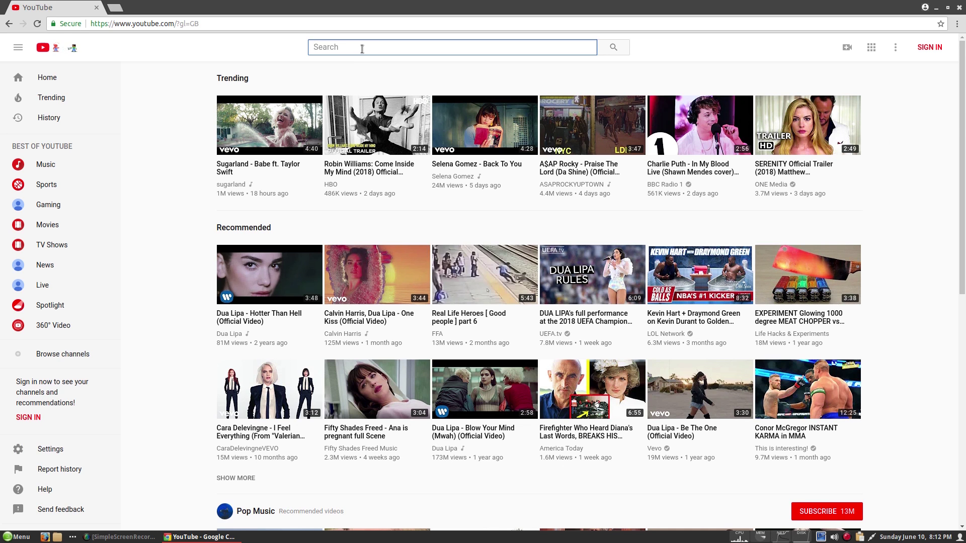
text(sneeky)
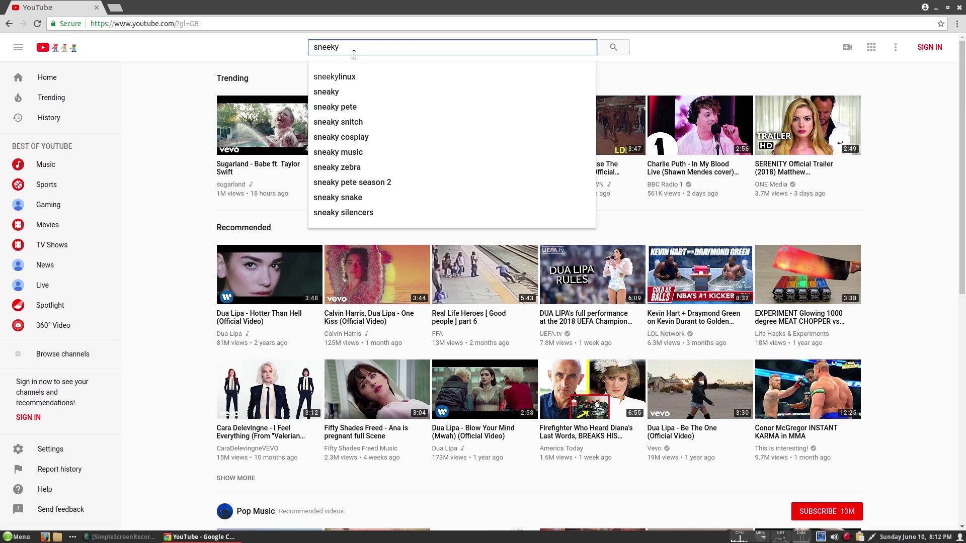
click(353, 77)
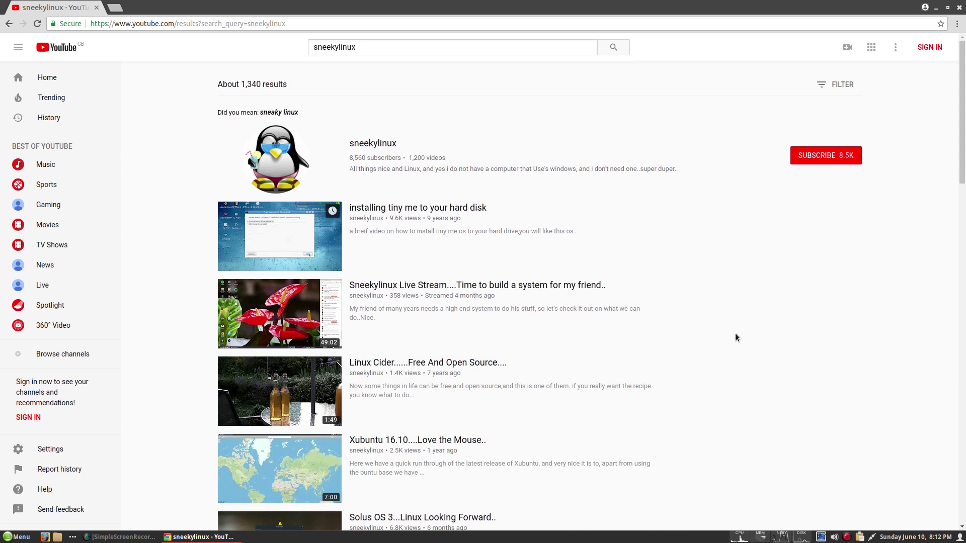
Play the Linux Cider video, skip the ad, scrub ahead to 1:12, and close Chrome.
scroll(634, 325, down, 3)
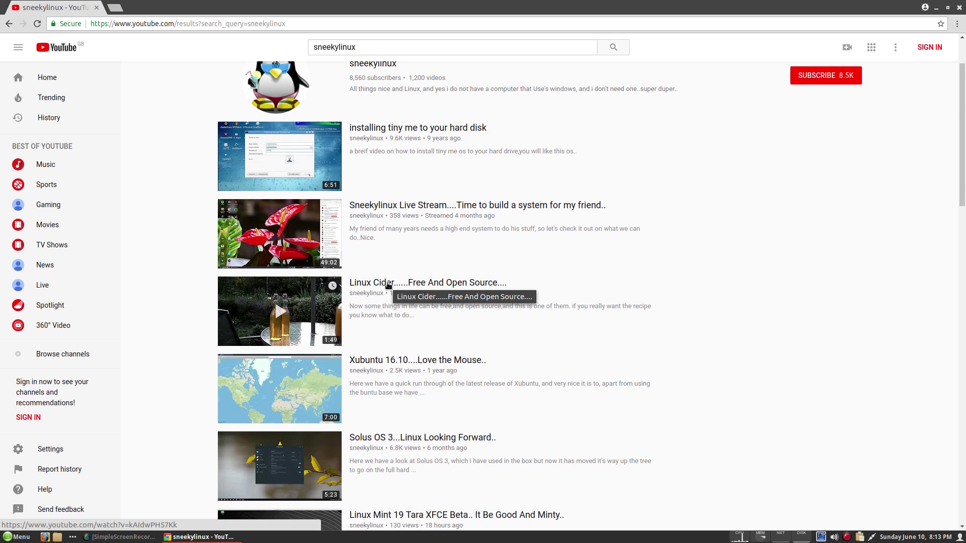
click(388, 284)
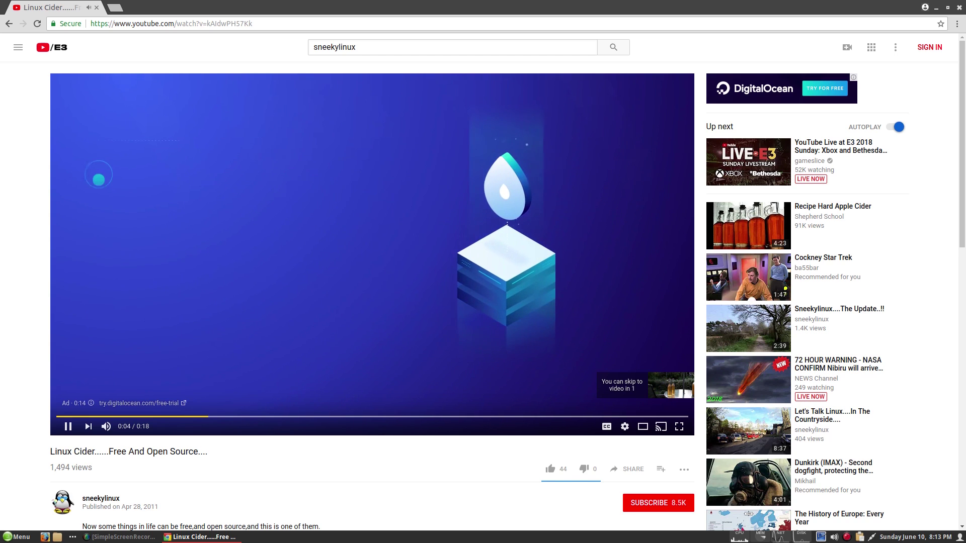
click(657, 393)
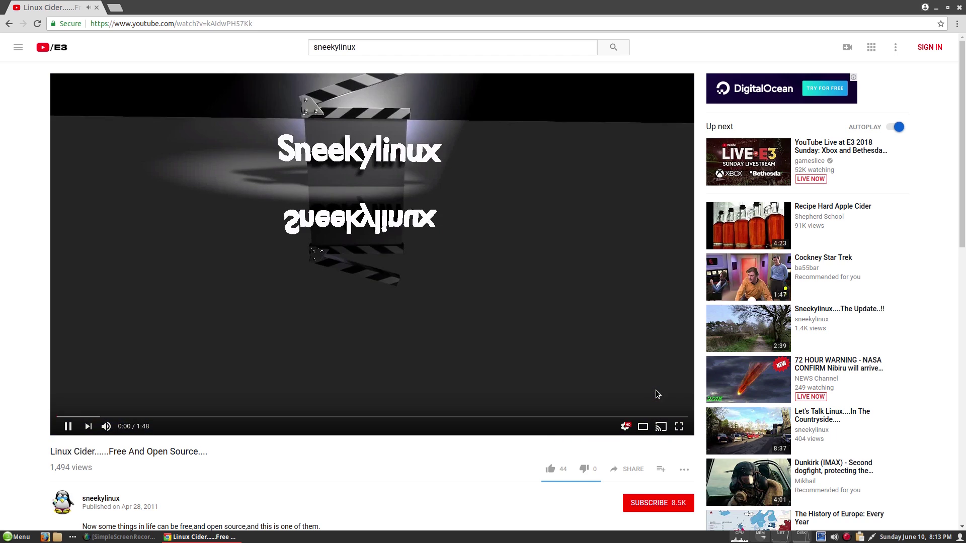
click(321, 418)
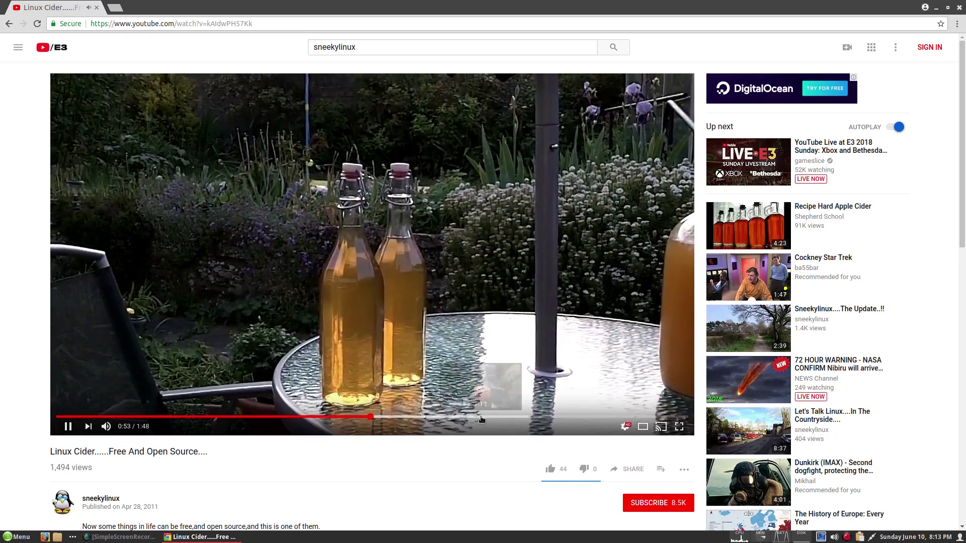
click(482, 418)
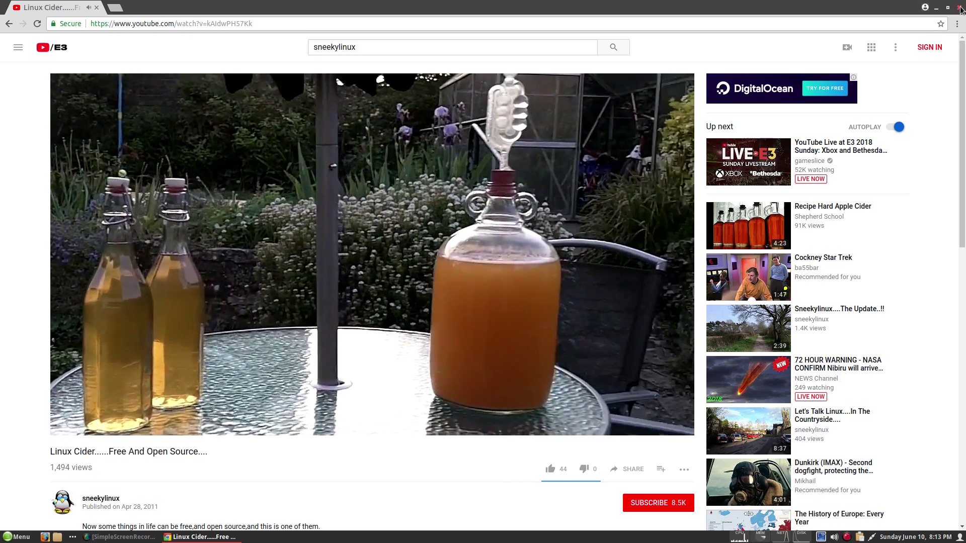
click(959, 11)
click(44, 538)
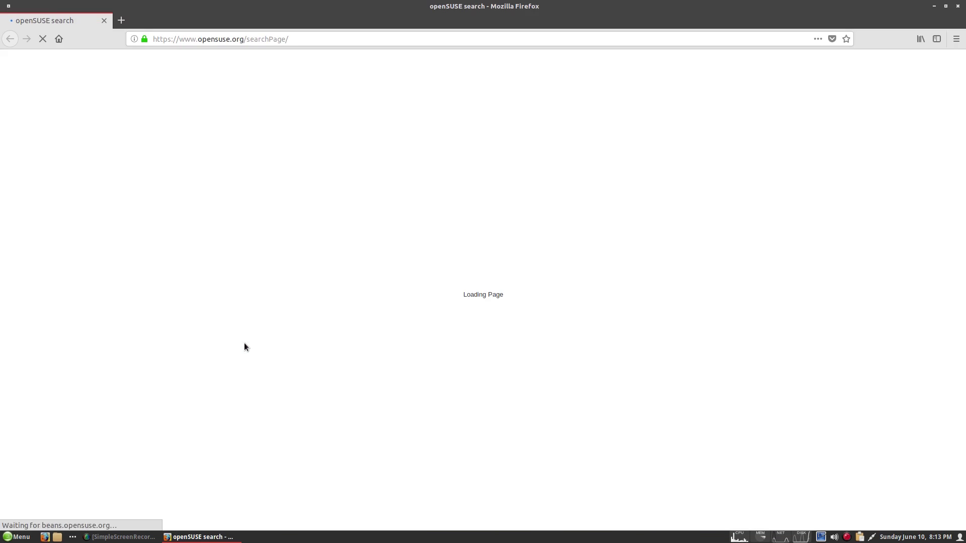
Search 'gecko linux' in the openSUSE search box and open the GeckoLinux website.
click(359, 272)
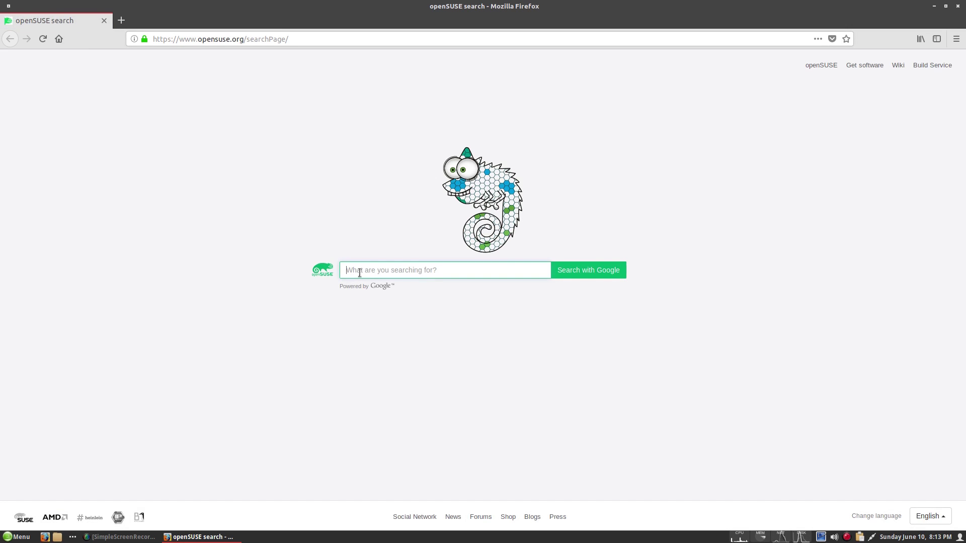
text(gecko )
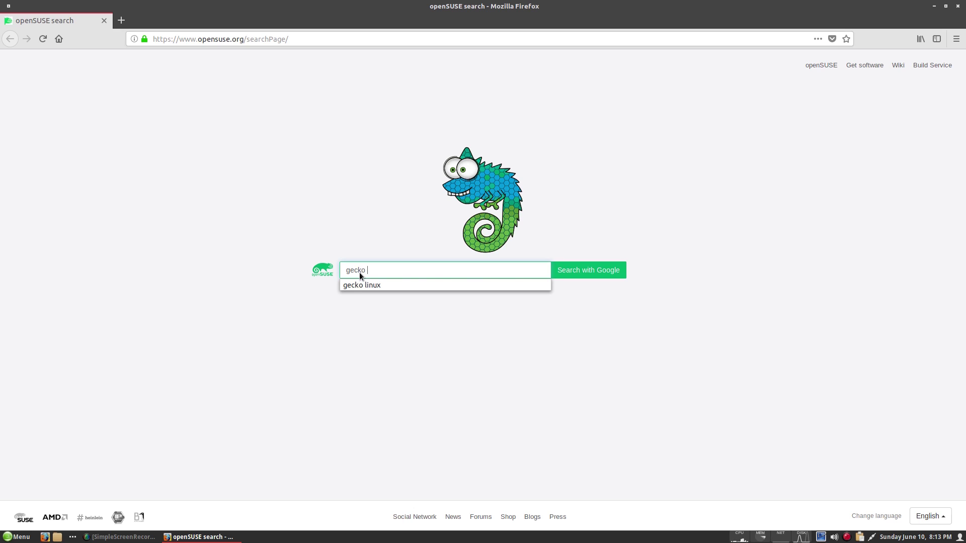
text(linux)
key(Return)
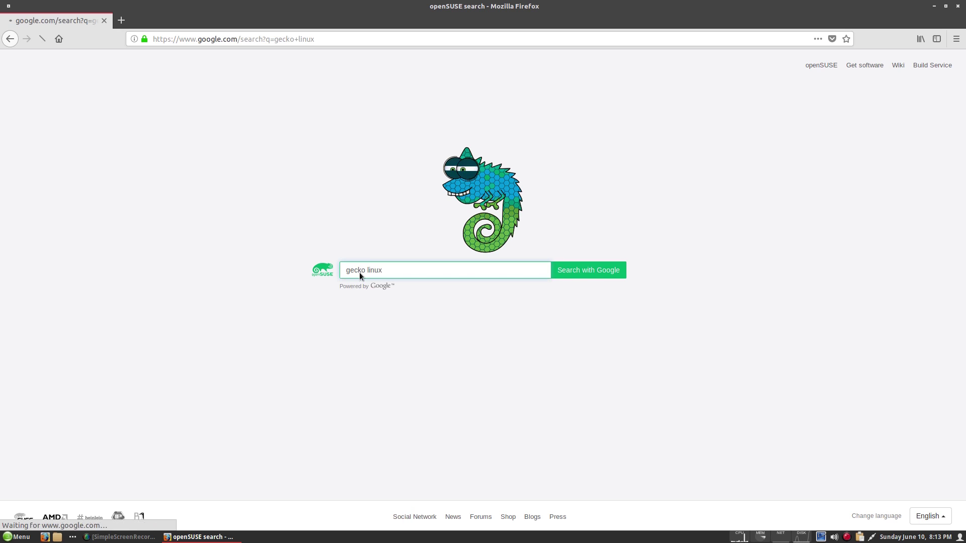
click(235, 221)
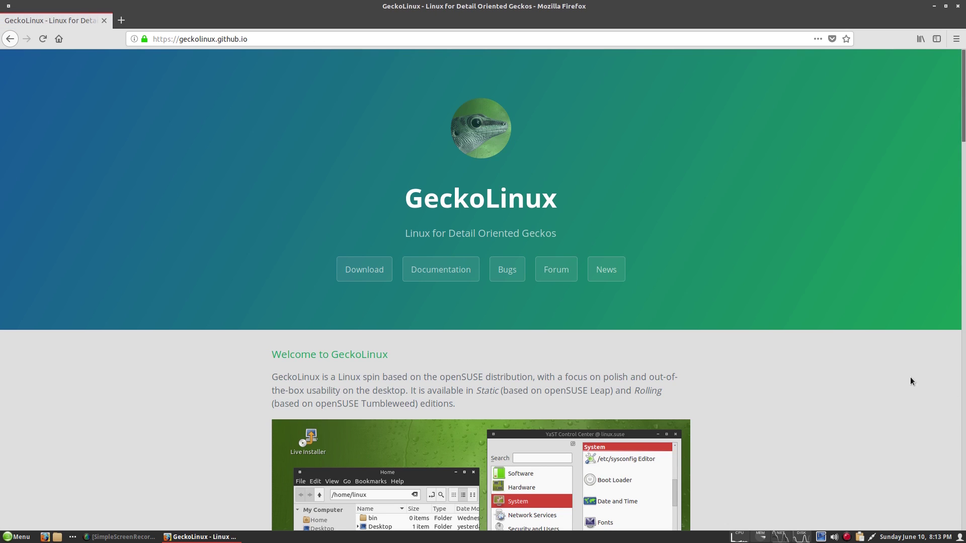
Jump to the GeckoLinux download section and scroll through the Static, Rolling and NEXT editions.
scroll(850, 367, down, 3)
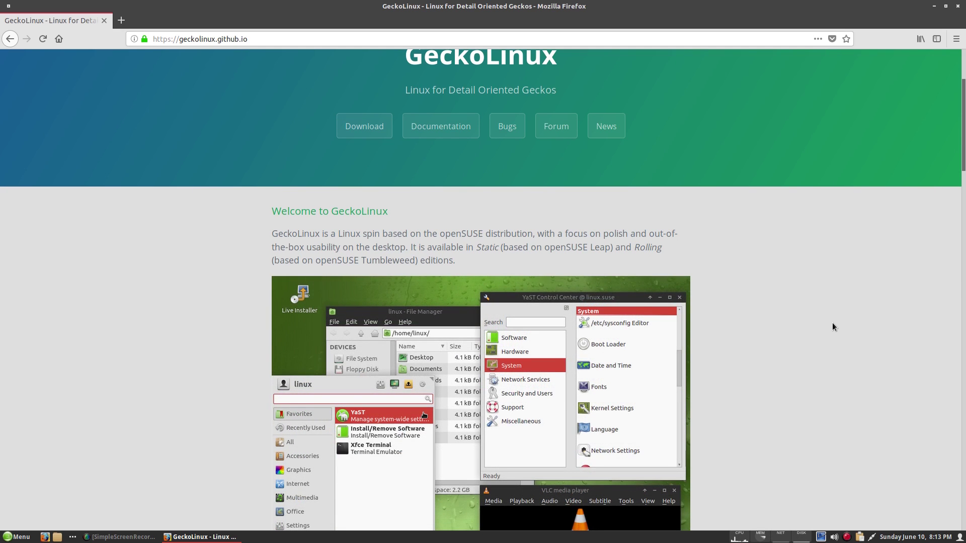
click(363, 127)
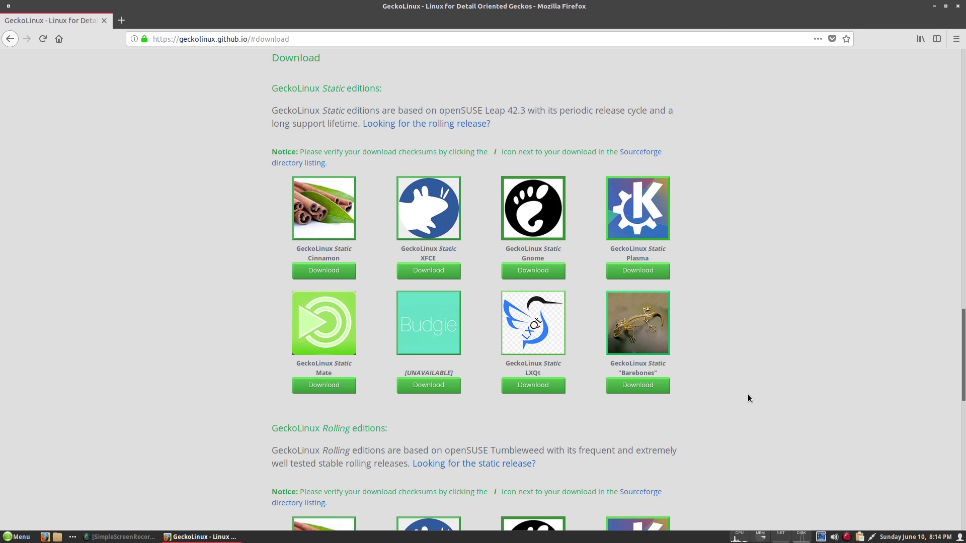
scroll(748, 395, down, 2)
scroll(748, 395, down, 3)
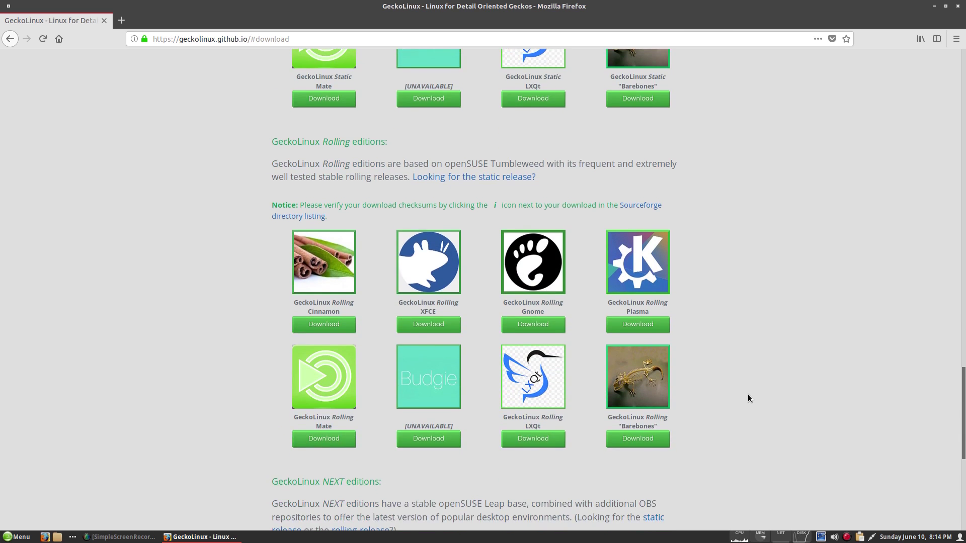
scroll(748, 398, down, 3)
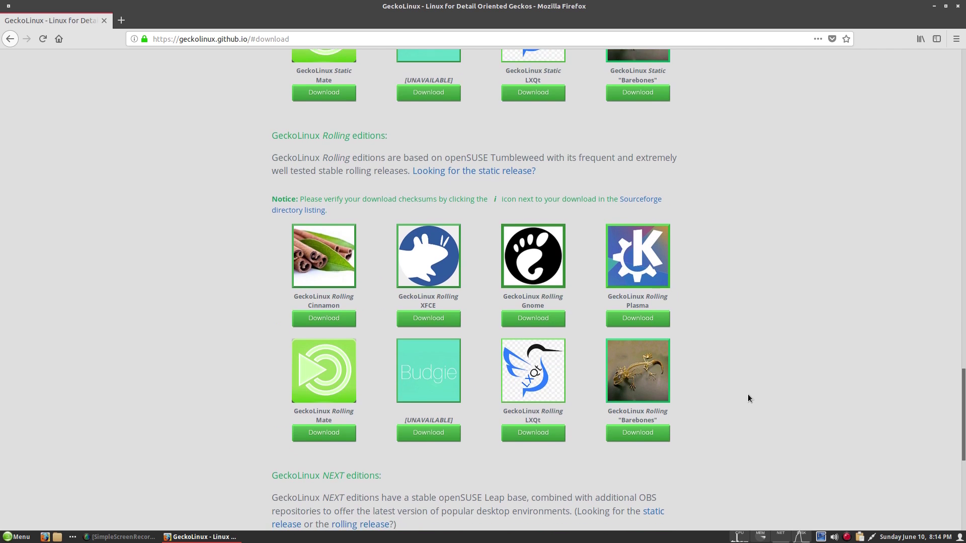
scroll(748, 398, down, 2)
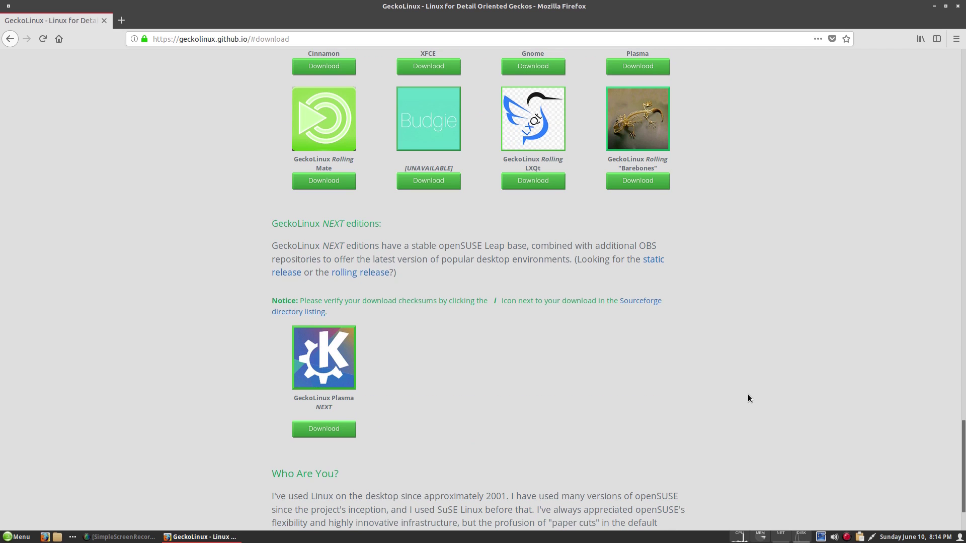
scroll(747, 398, down, 2)
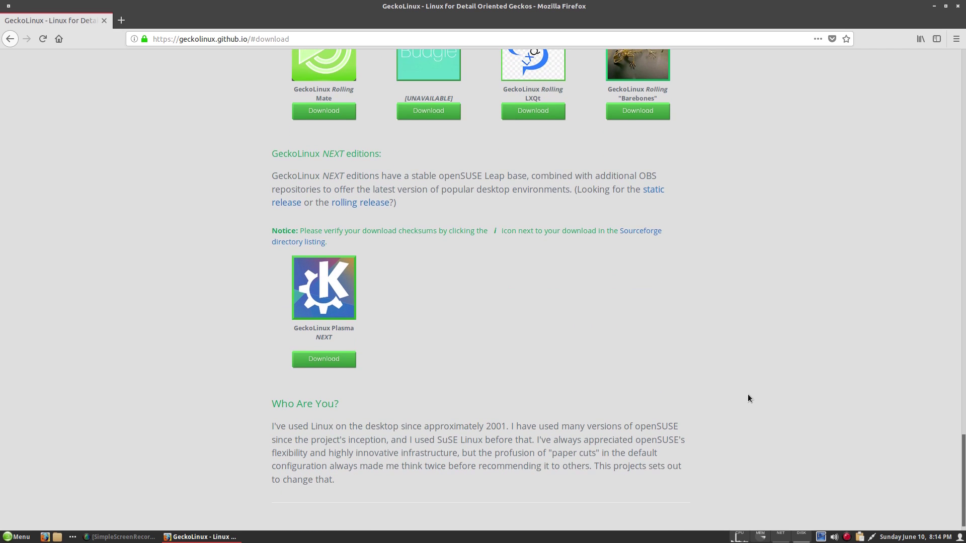
scroll(747, 398, up, 1)
scroll(748, 398, up, 12)
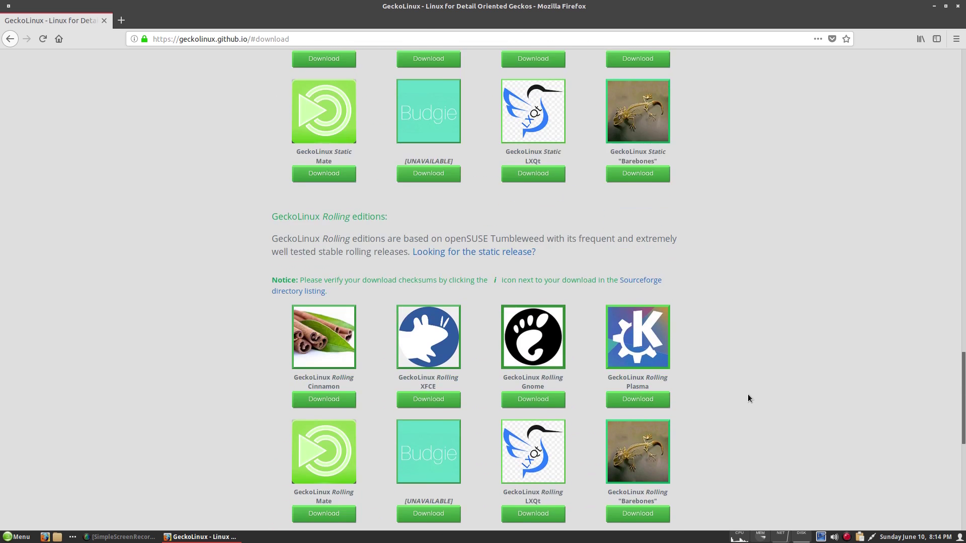
scroll(747, 398, up, 1)
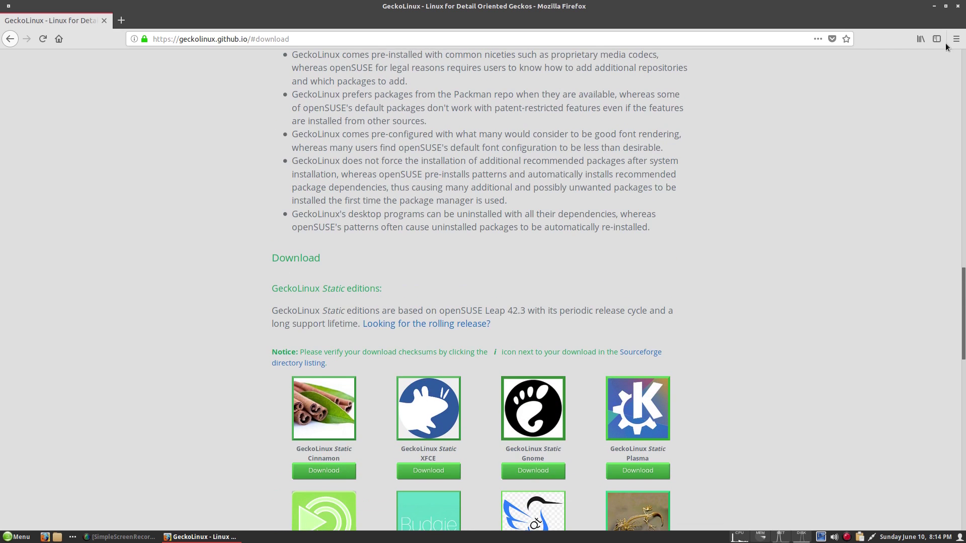
Close Firefox, start a LibreOffice Impress presentation with the Blue Curve template, then close Impress.
click(960, 9)
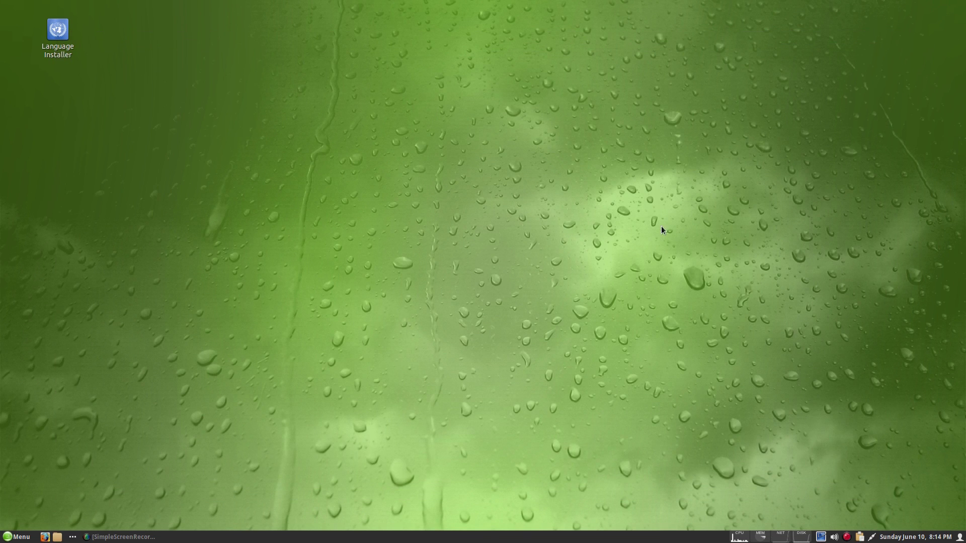
click(14, 537)
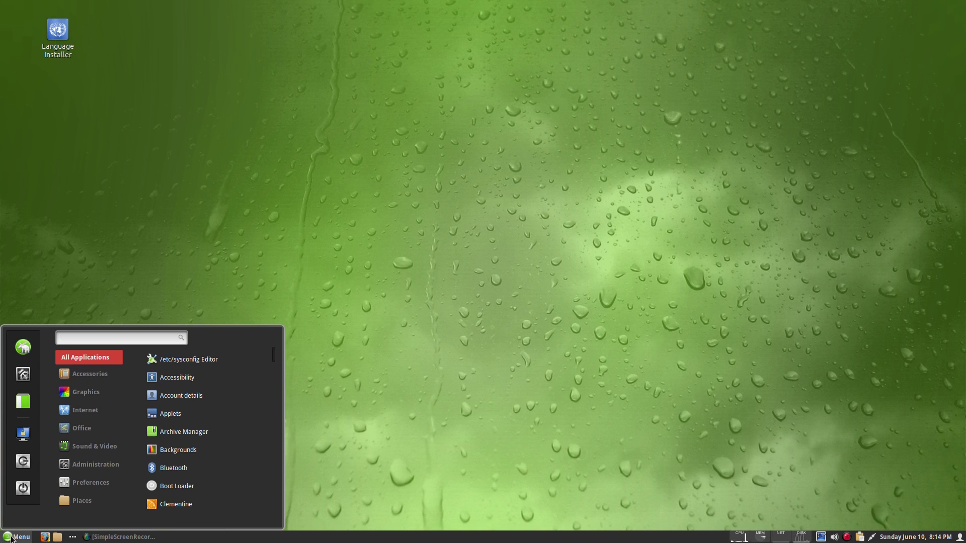
mouse_move(86, 431)
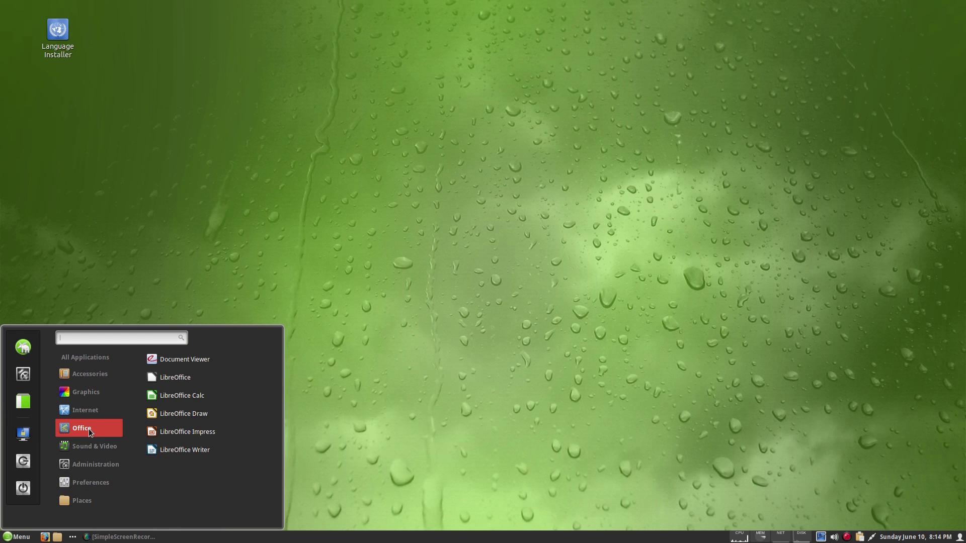
click(177, 433)
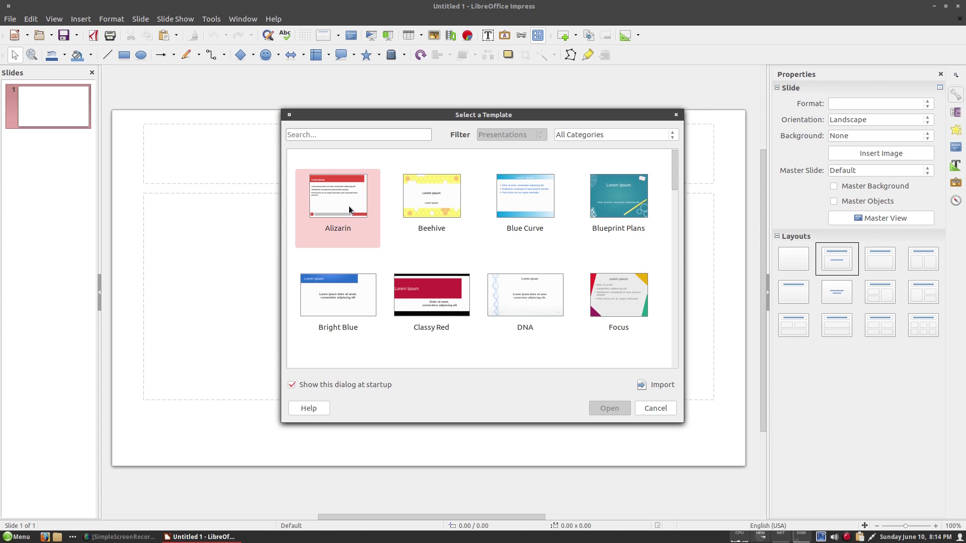
click(537, 201)
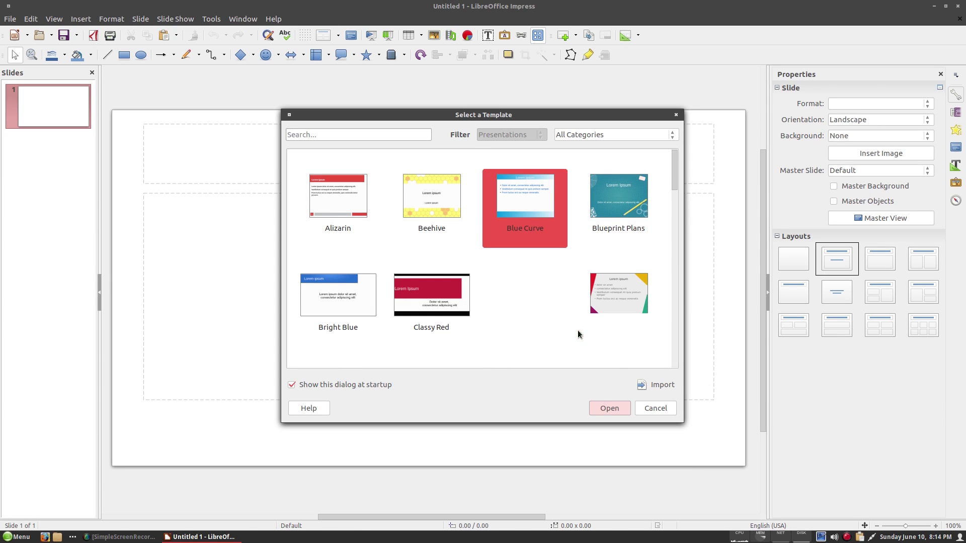
click(609, 407)
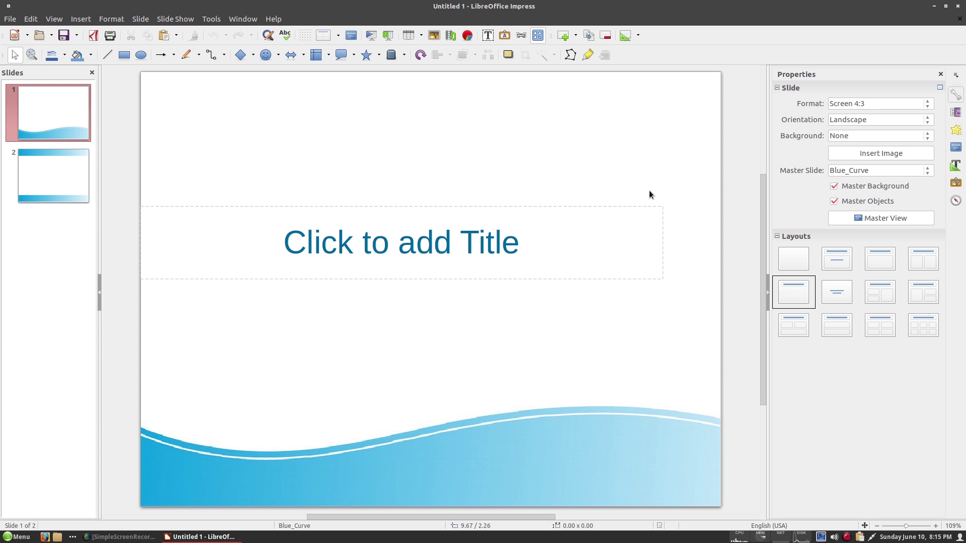
click(958, 6)
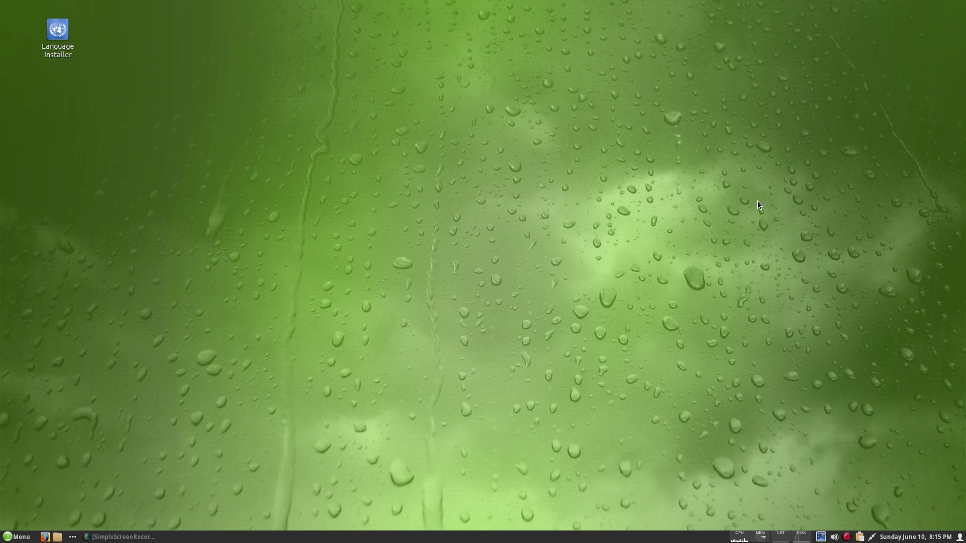
Launch LibreOffice Calc and close the blank Untitled 1 spreadsheet.
click(16, 537)
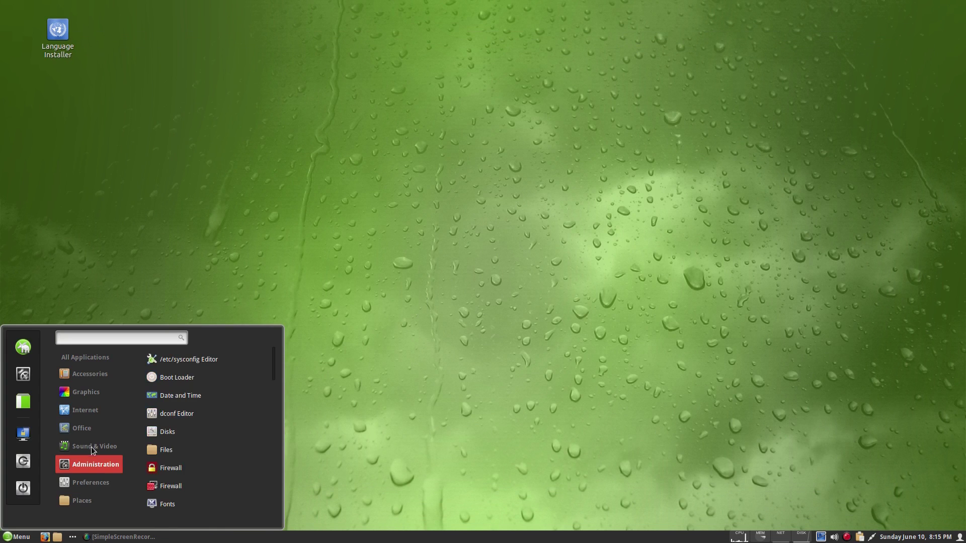
mouse_move(90, 427)
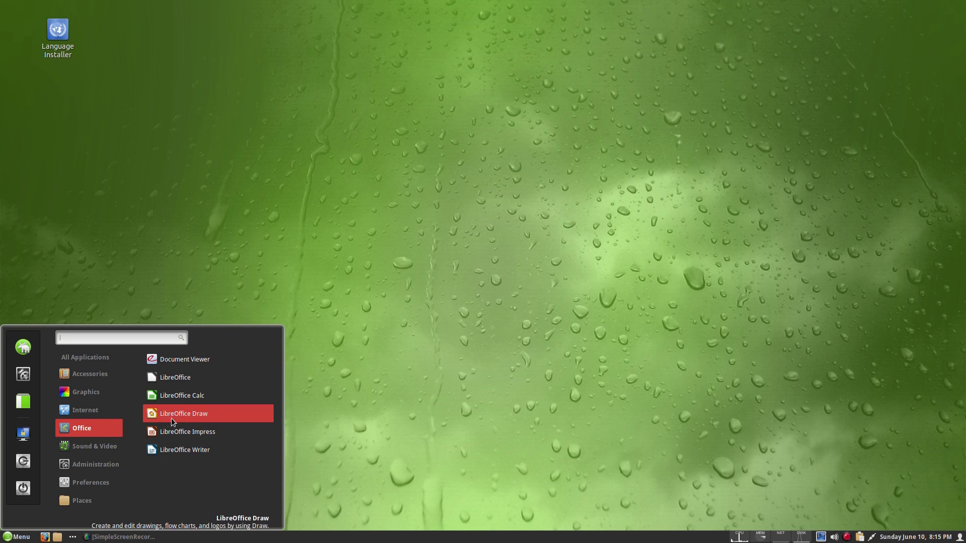
click(185, 396)
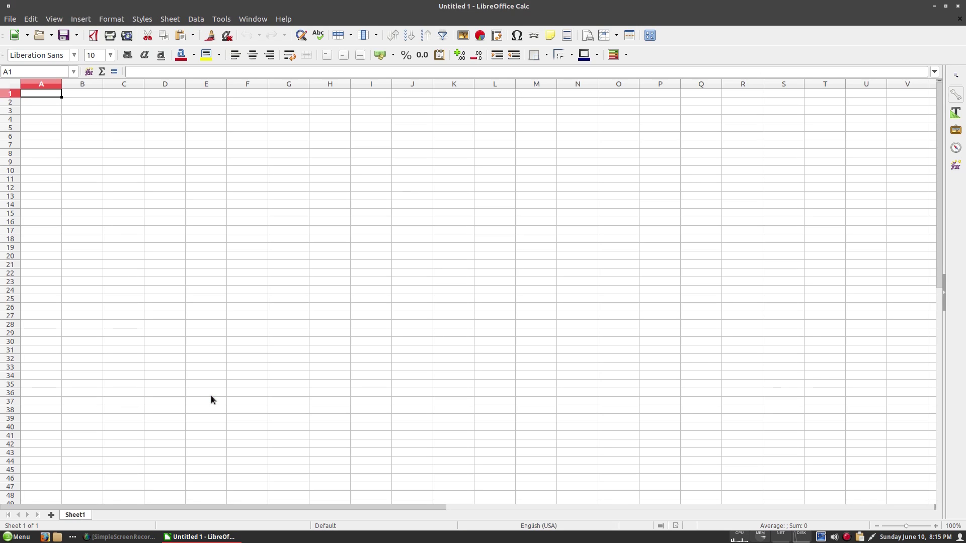
click(959, 7)
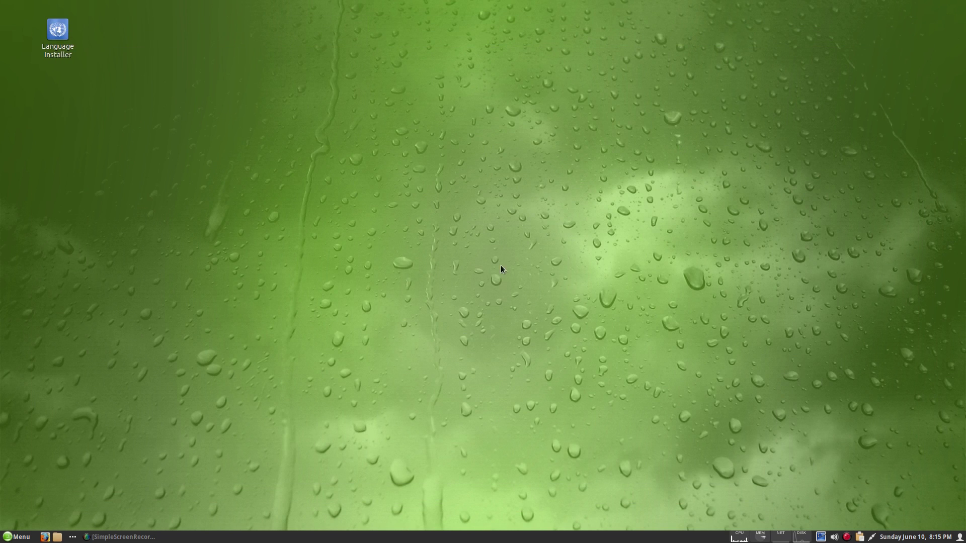
click(15, 541)
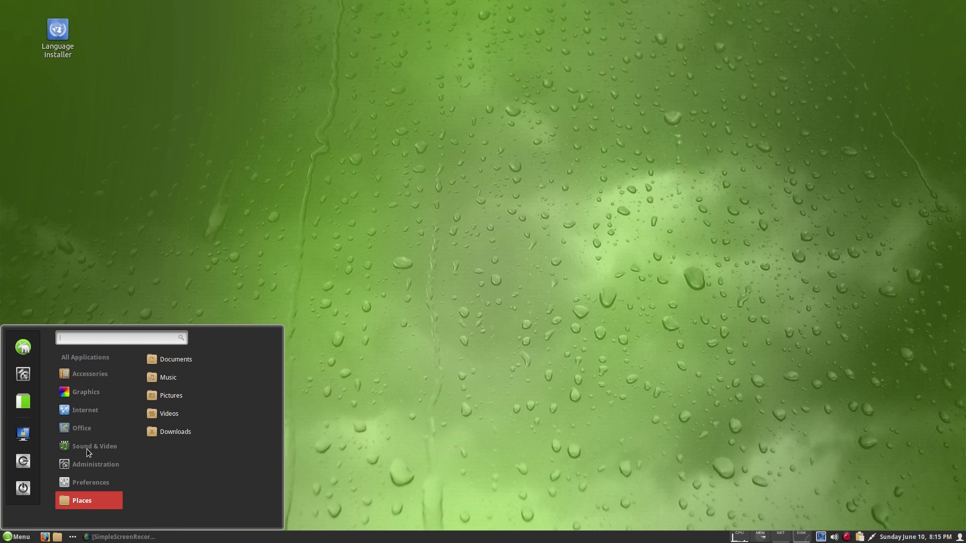
mouse_move(86, 447)
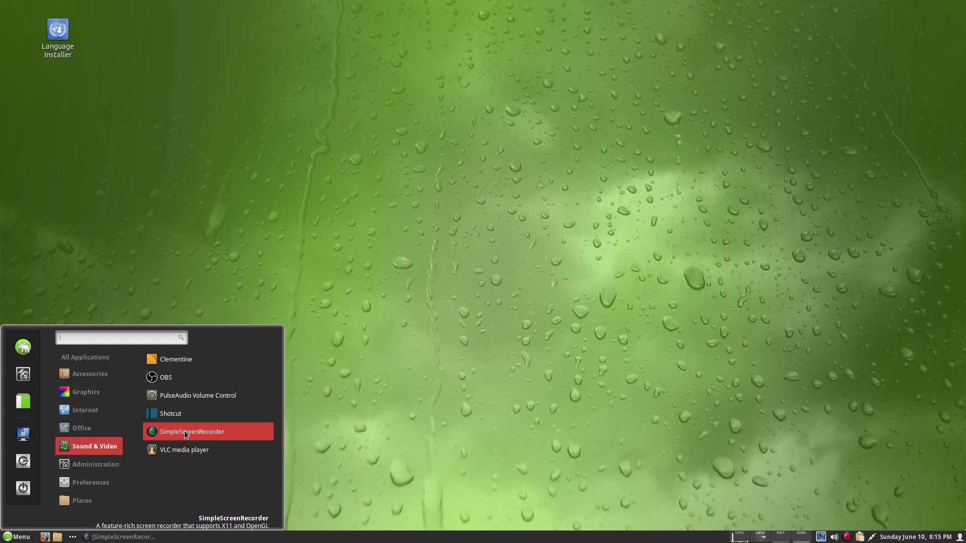
mouse_move(110, 467)
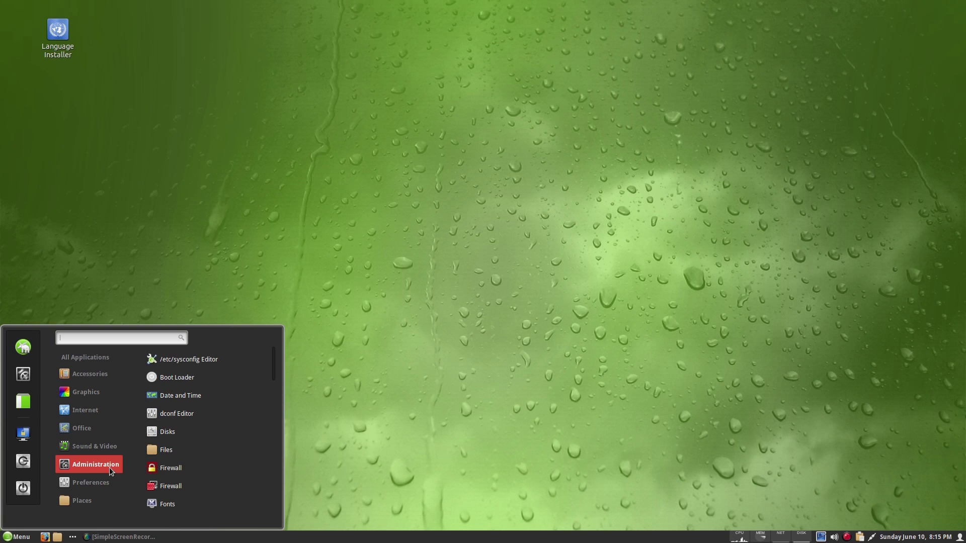
scroll(175, 461, down, 3)
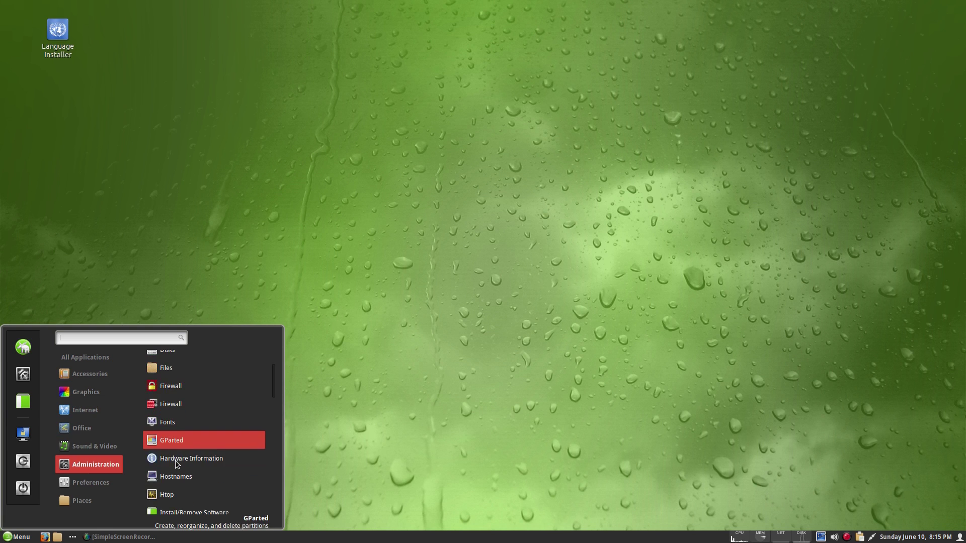
click(173, 468)
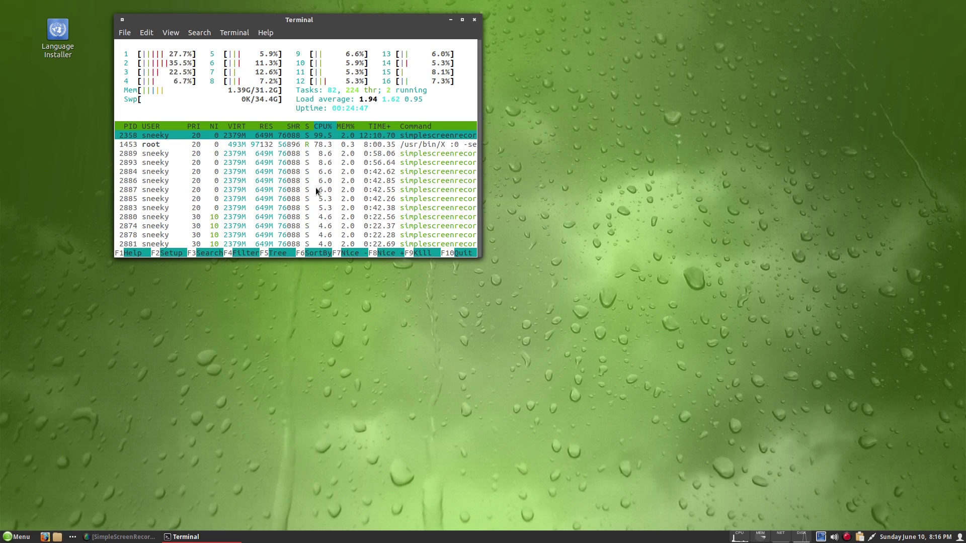
click(474, 20)
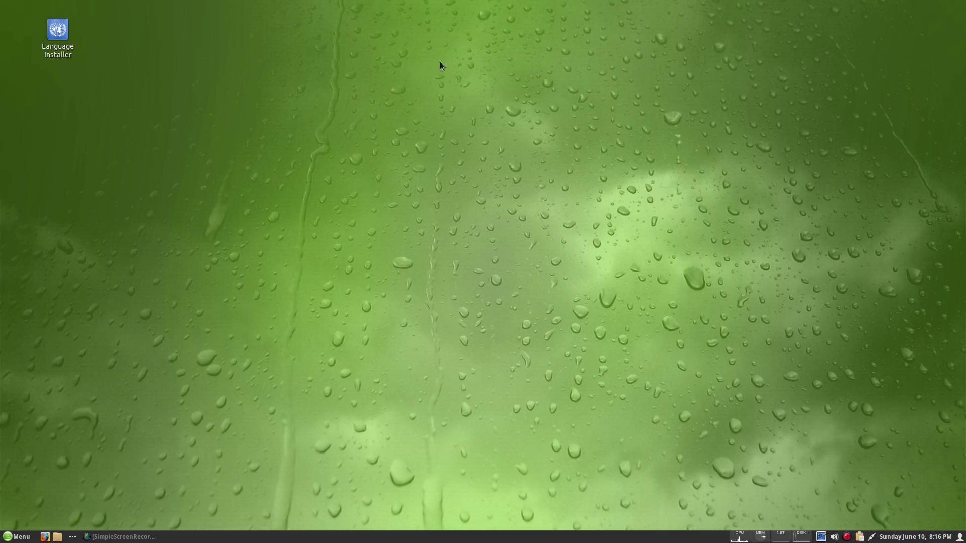
click(21, 539)
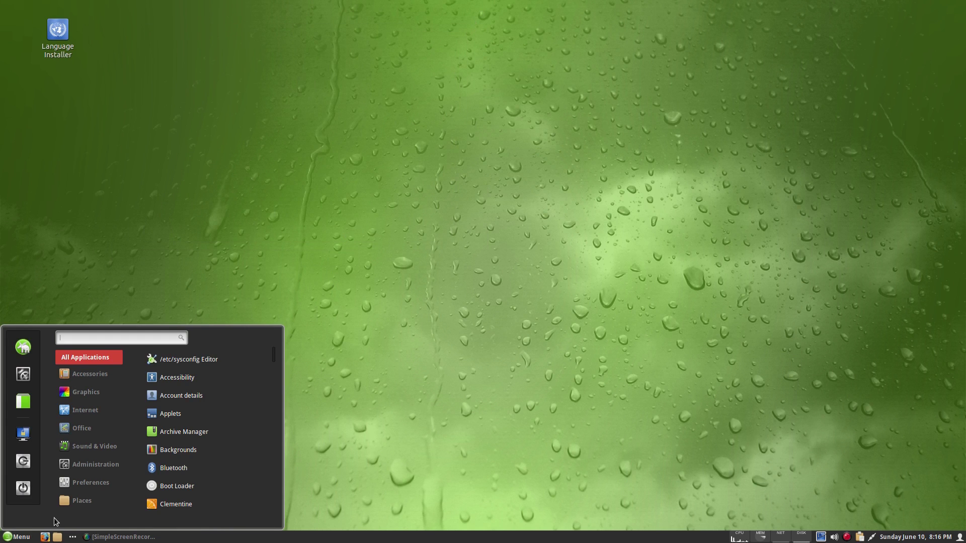
mouse_move(96, 465)
scroll(173, 461, down, 4)
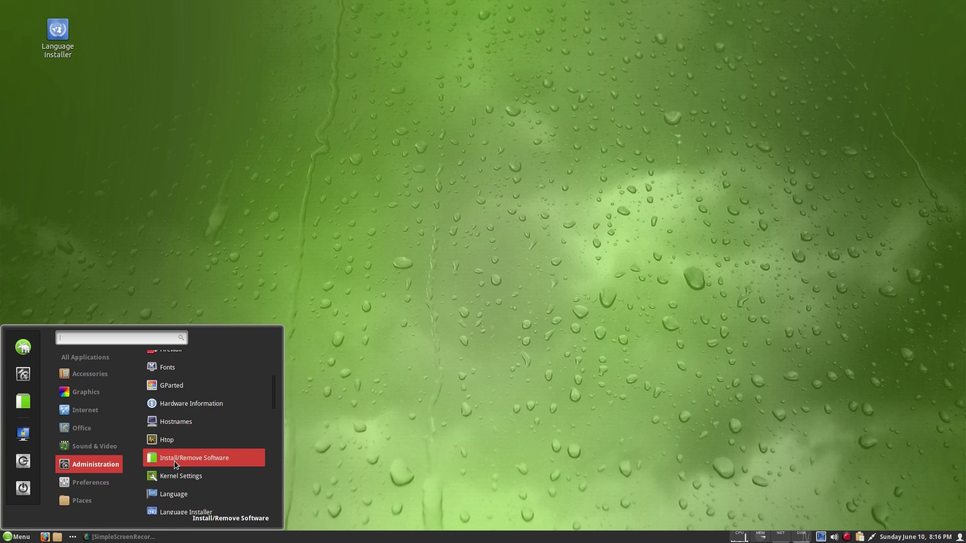
scroll(174, 461, down, 1)
scroll(179, 448, down, 2)
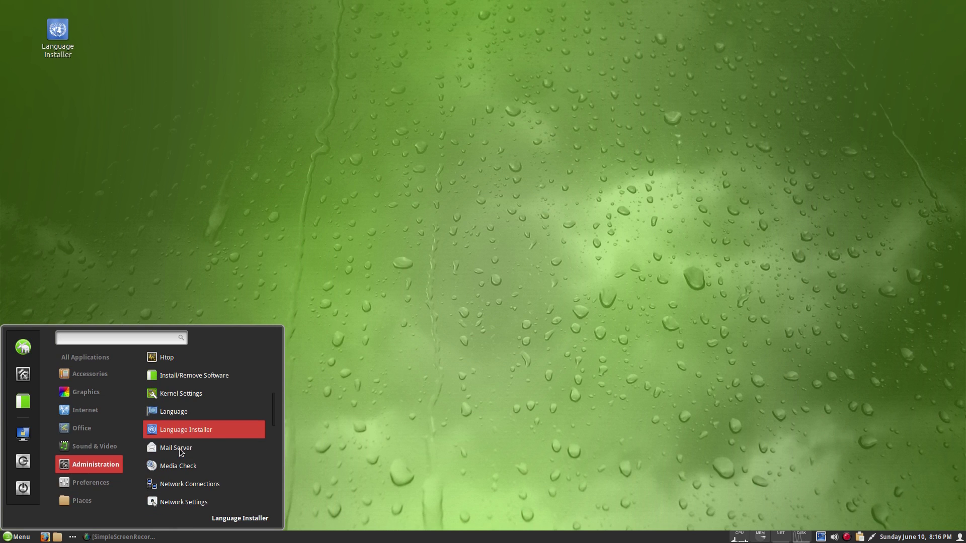
scroll(179, 449, down, 2)
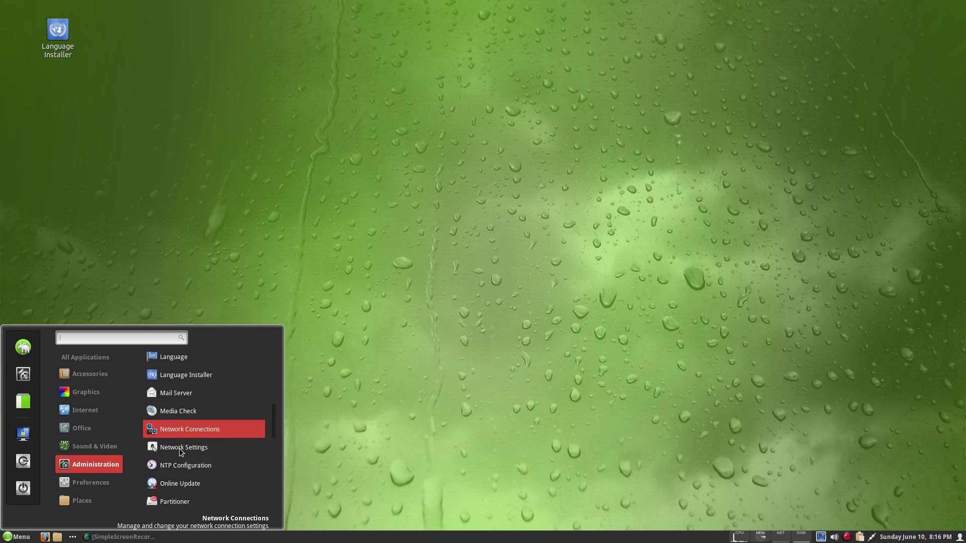
scroll(180, 449, down, 3)
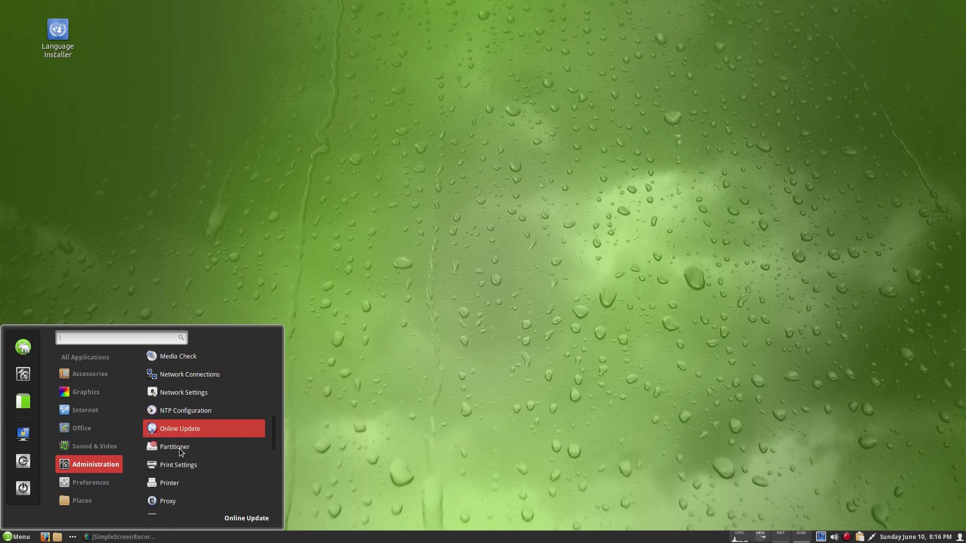
scroll(179, 447, down, 3)
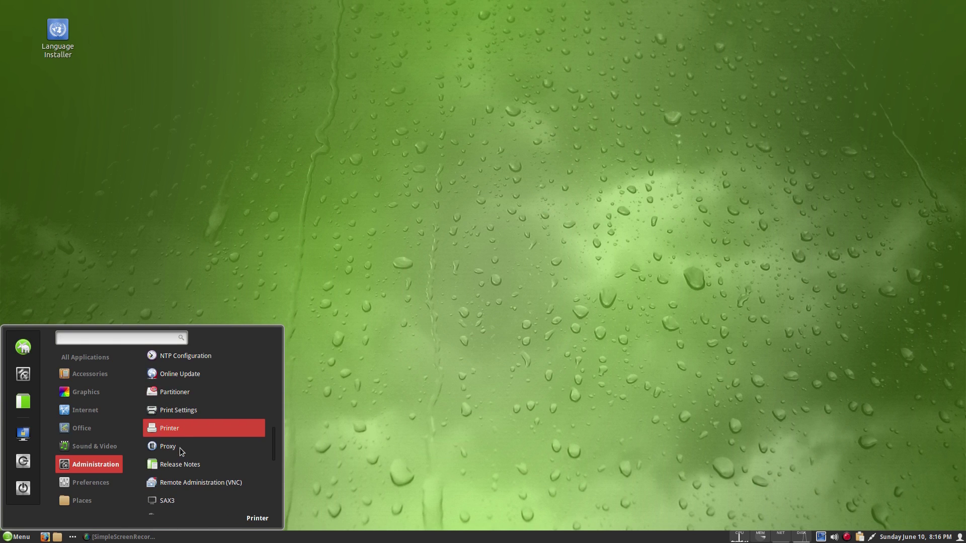
scroll(181, 452, down, 3)
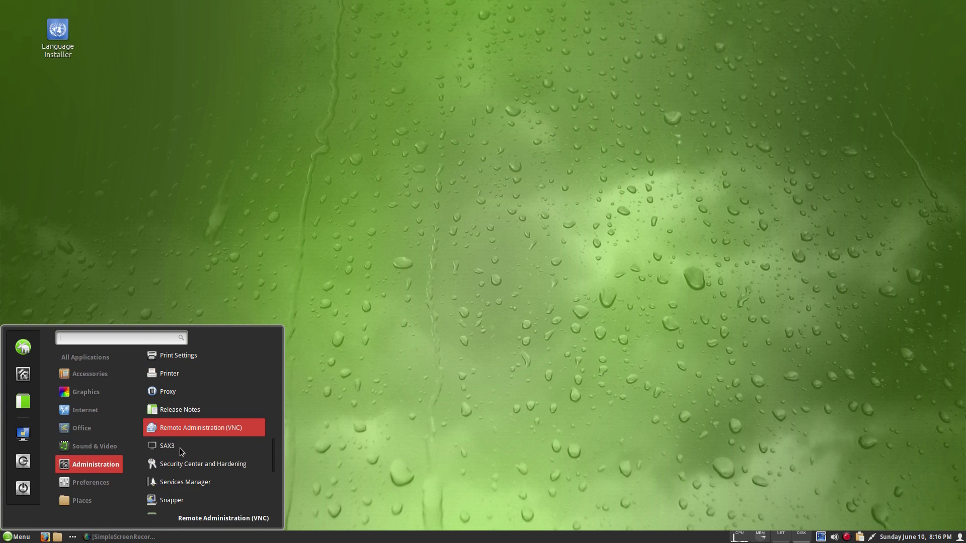
click(180, 460)
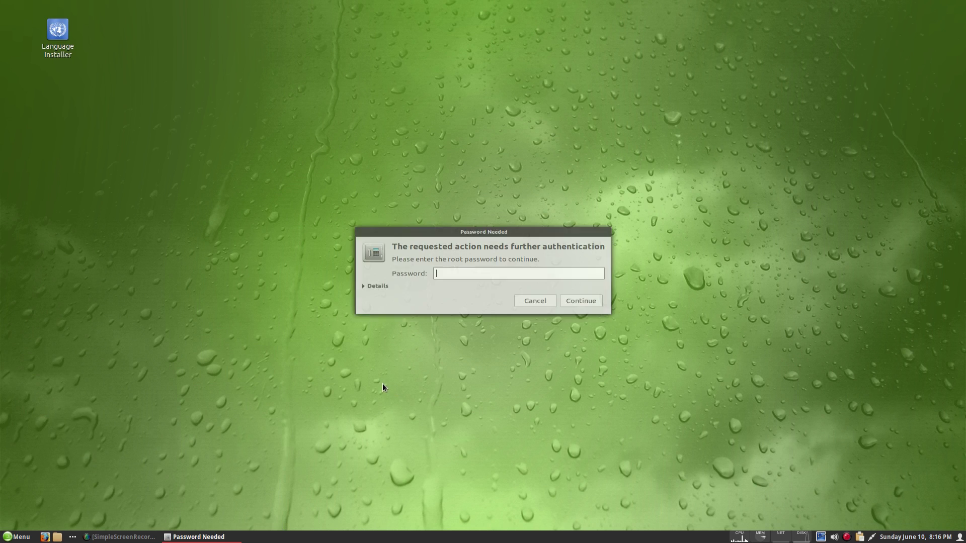
text(••••••••••)
key(Return)
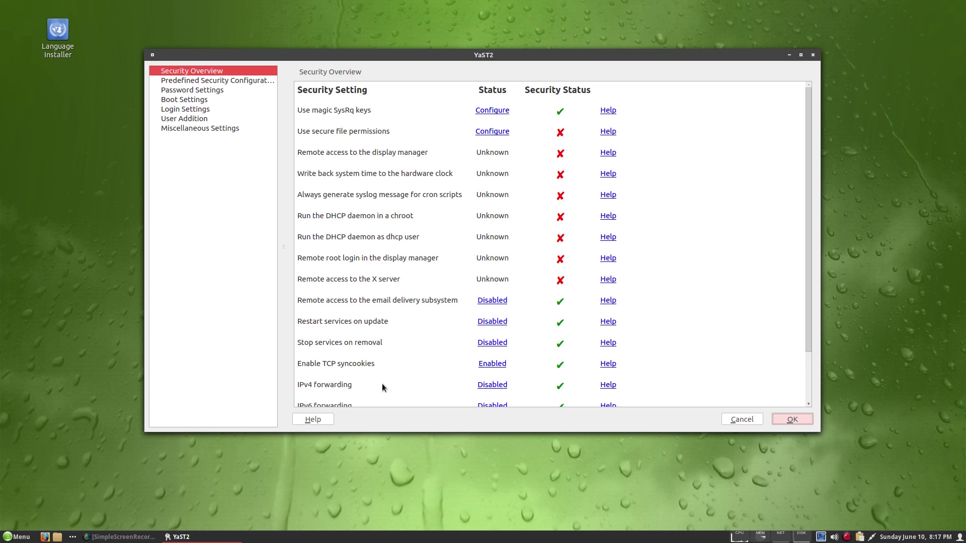
scroll(413, 314, down, 2)
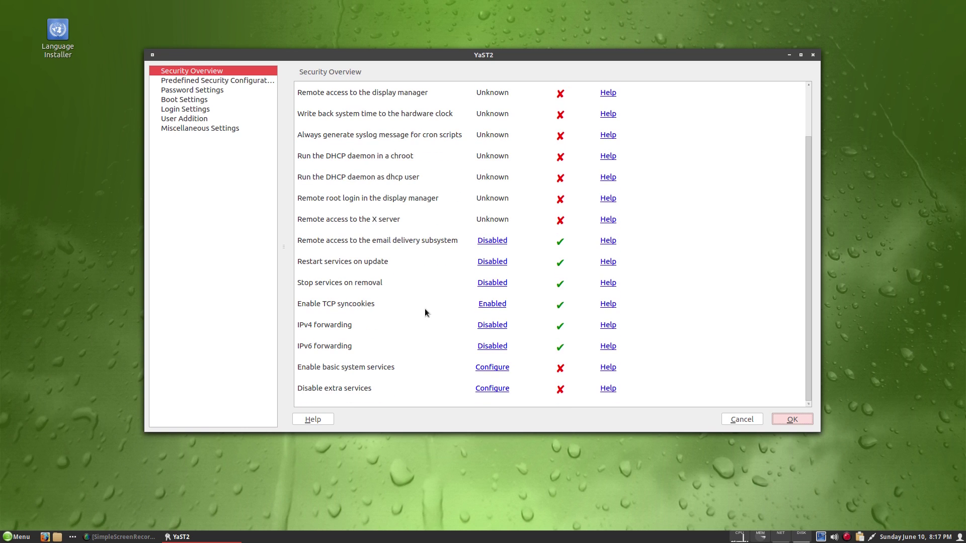
scroll(436, 361, up, 3)
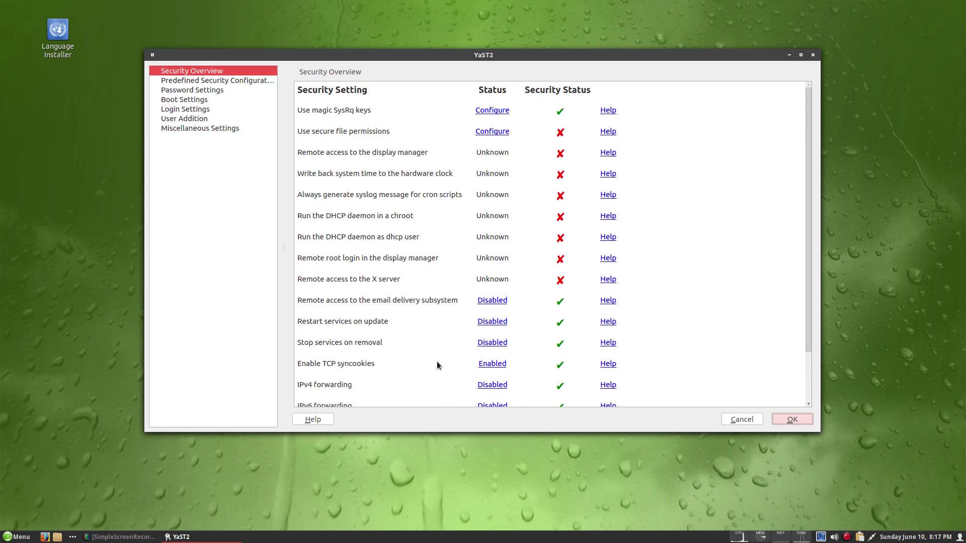
click(198, 93)
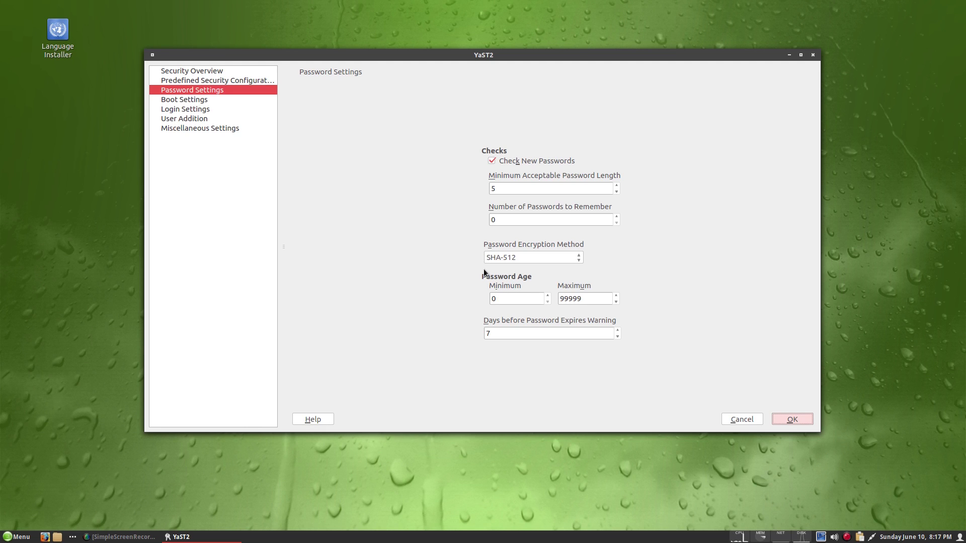
click(579, 261)
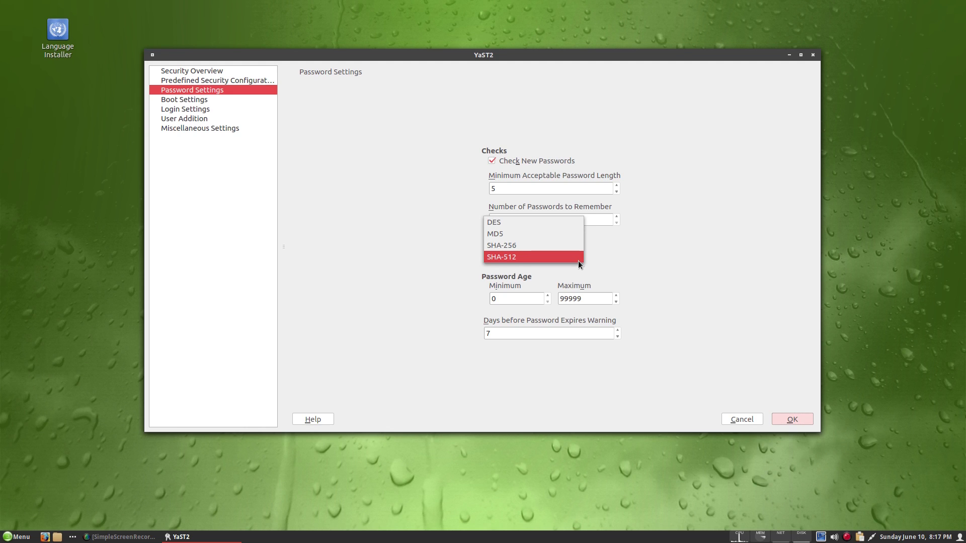
click(650, 270)
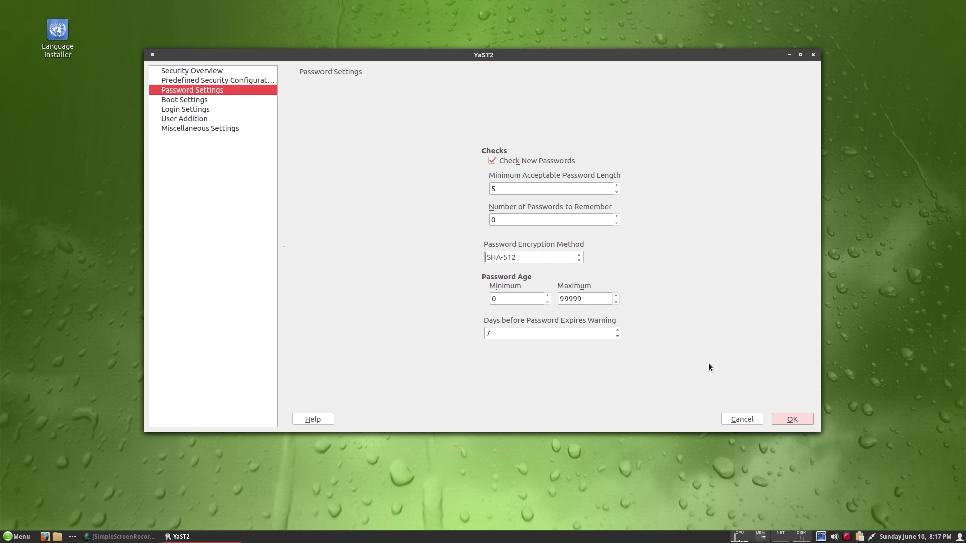
click(739, 420)
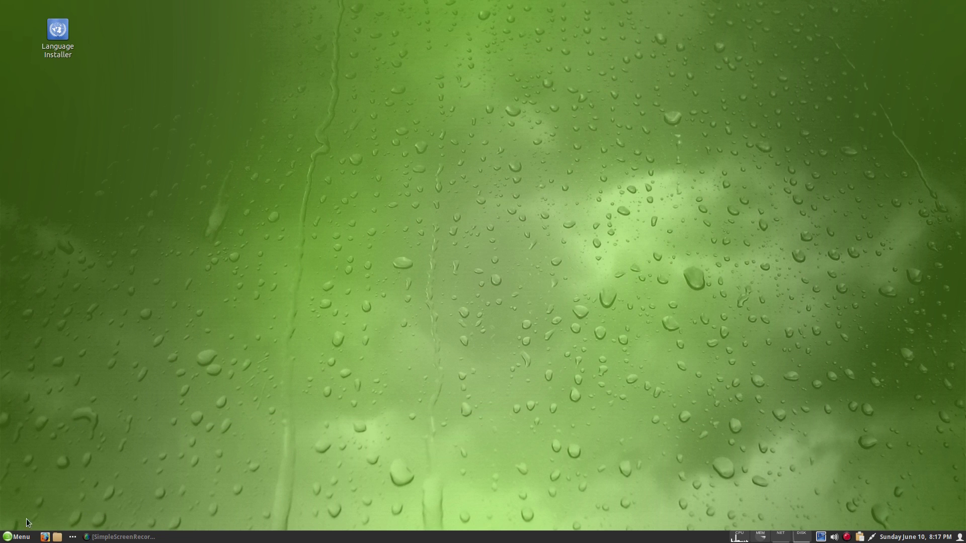
click(19, 536)
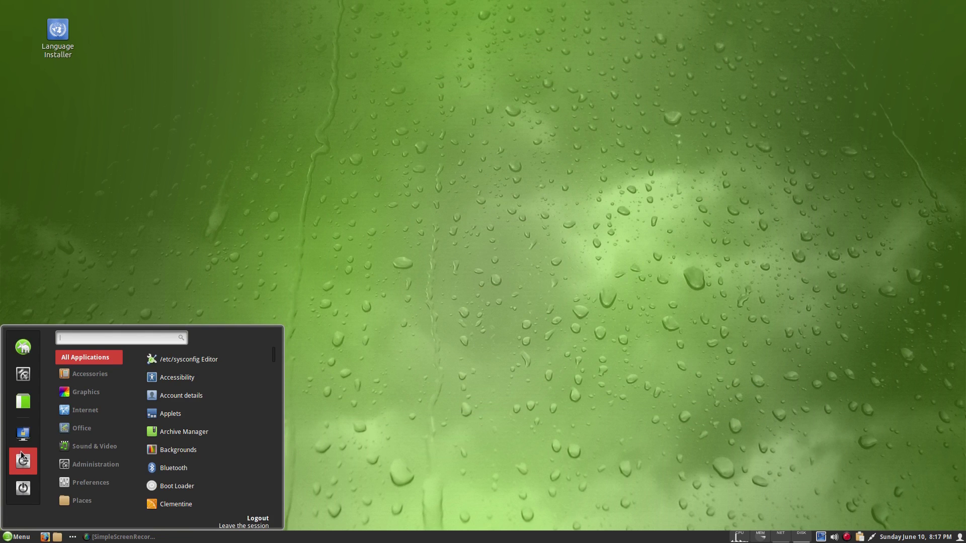
mouse_move(90, 477)
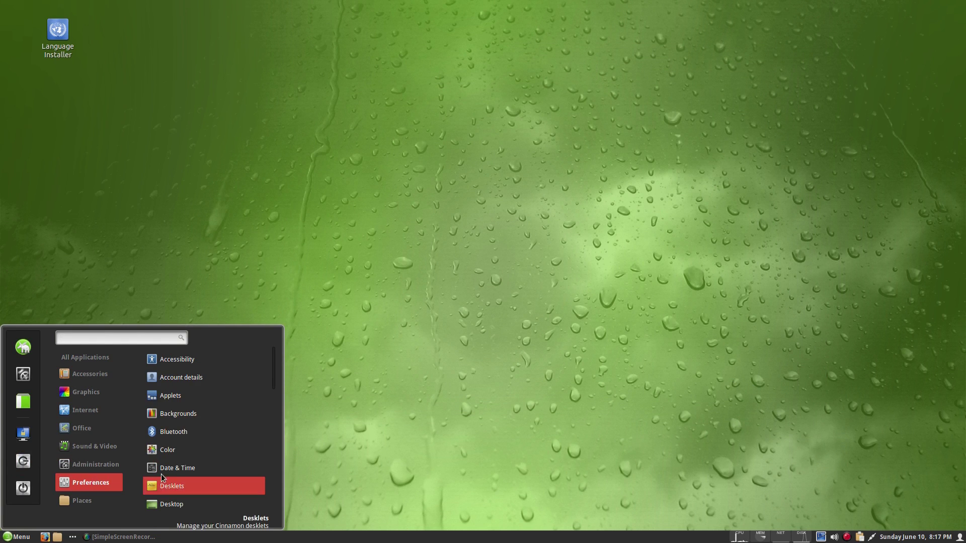
scroll(171, 473, down, 5)
scroll(180, 474, down, 7)
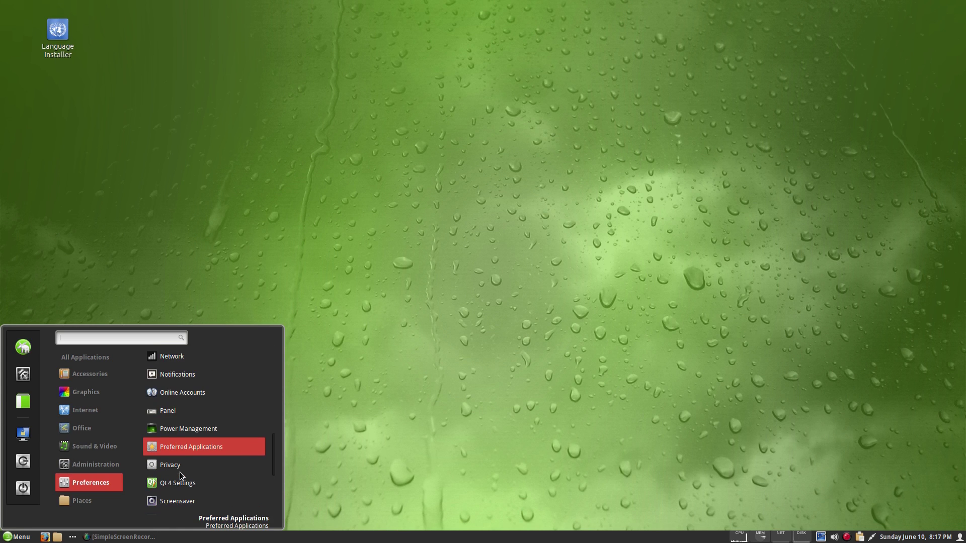
scroll(176, 463, down, 5)
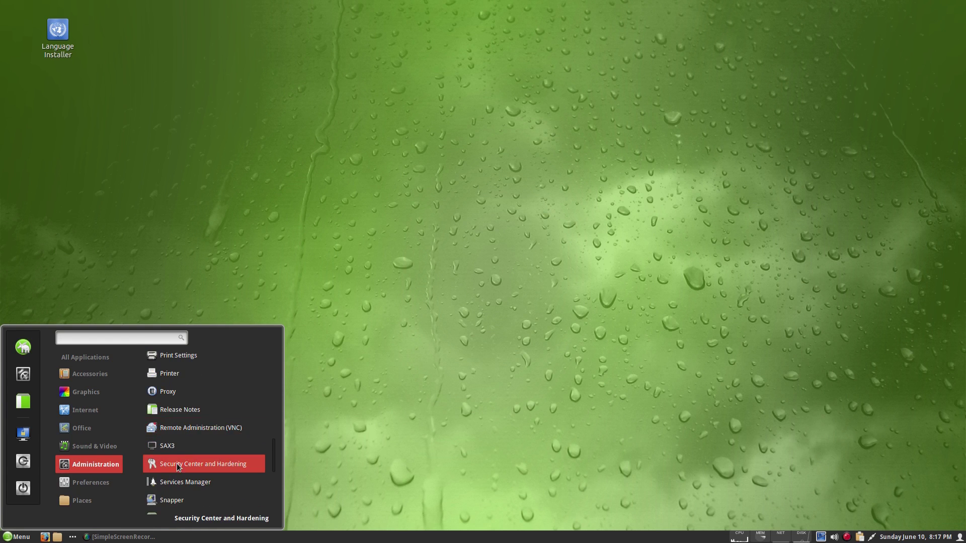
scroll(177, 440, down, 3)
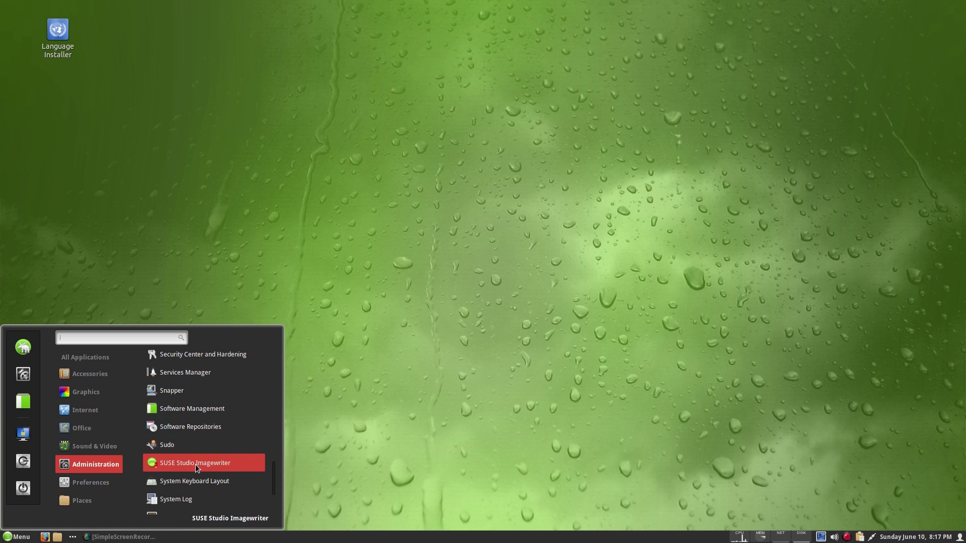
scroll(196, 464, down, 3)
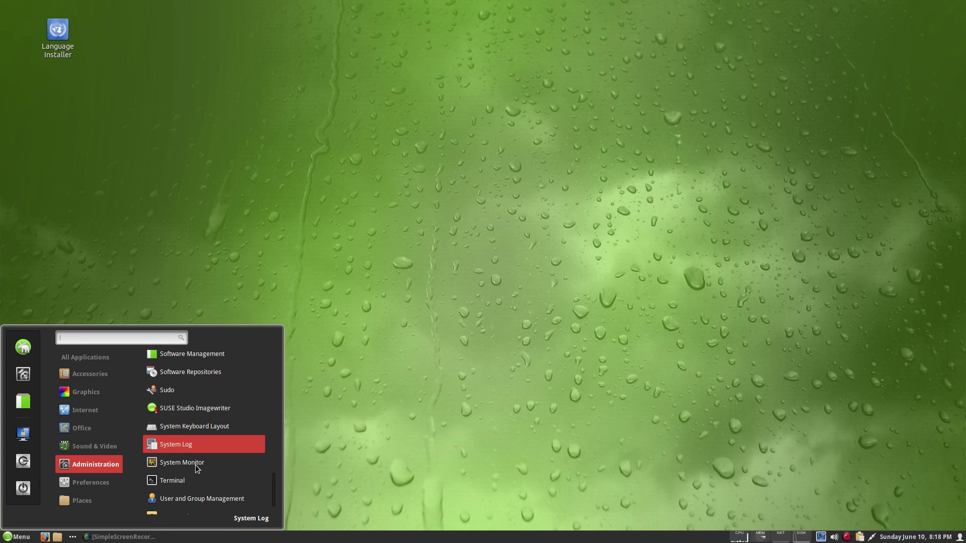
click(197, 465)
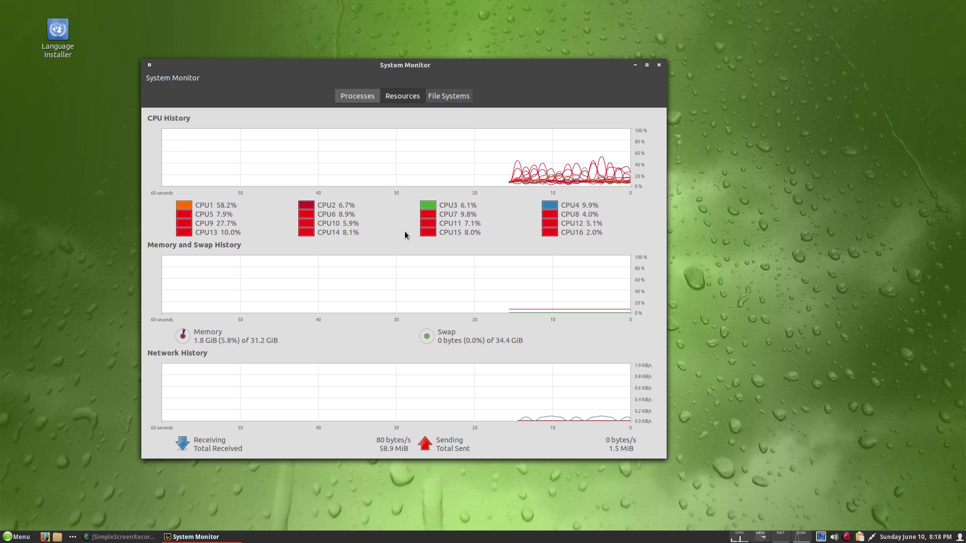
click(660, 66)
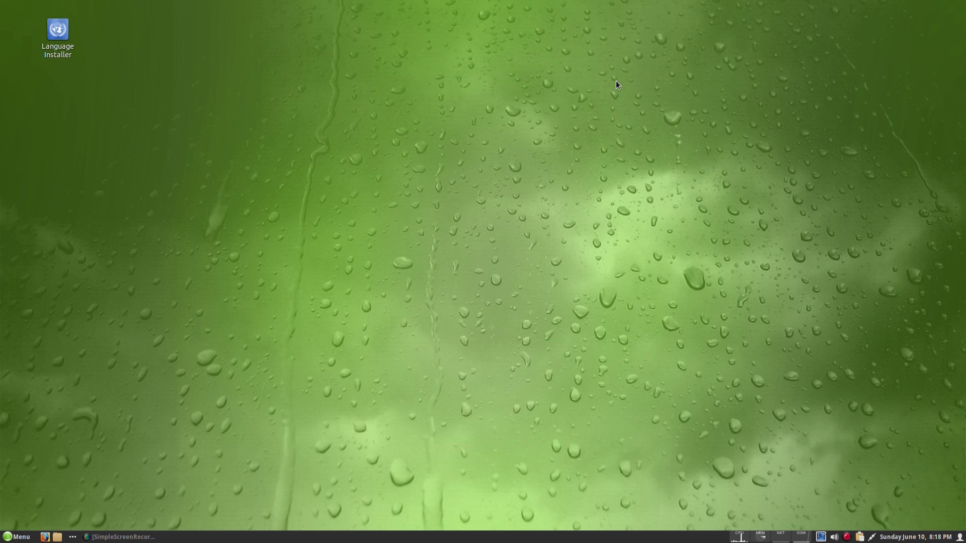